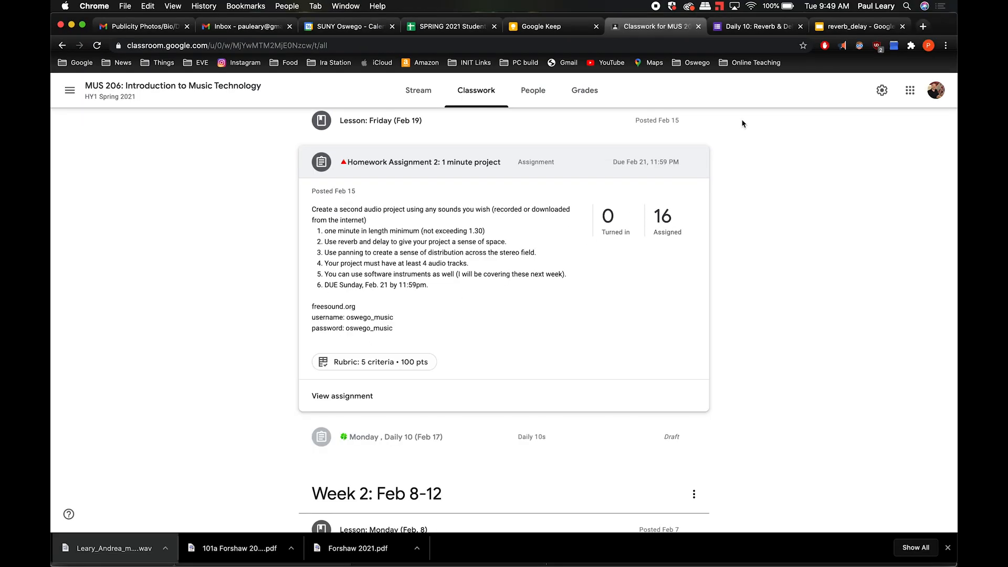
- Leave the Homework Assignment 2 page and bring up the macOS app switcher with Cmd+Tab
{"action": "key", "text": "super+Tab"}
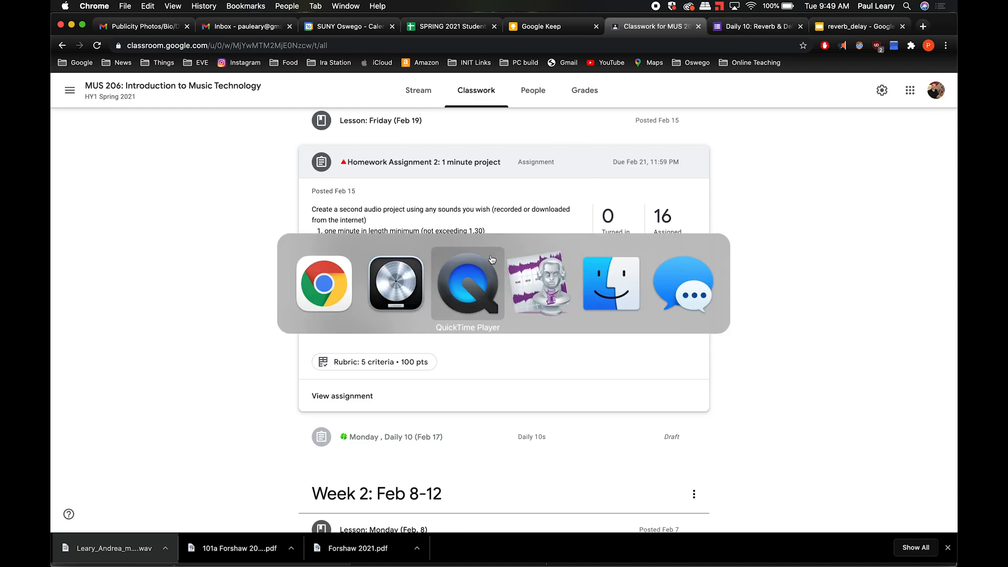
- Bring Logic Pro forward and select each drum track in turn: Kick, Snare, HHs, HHs2, HHs3
{"action": "left_click", "coordinate": [390, 292]}
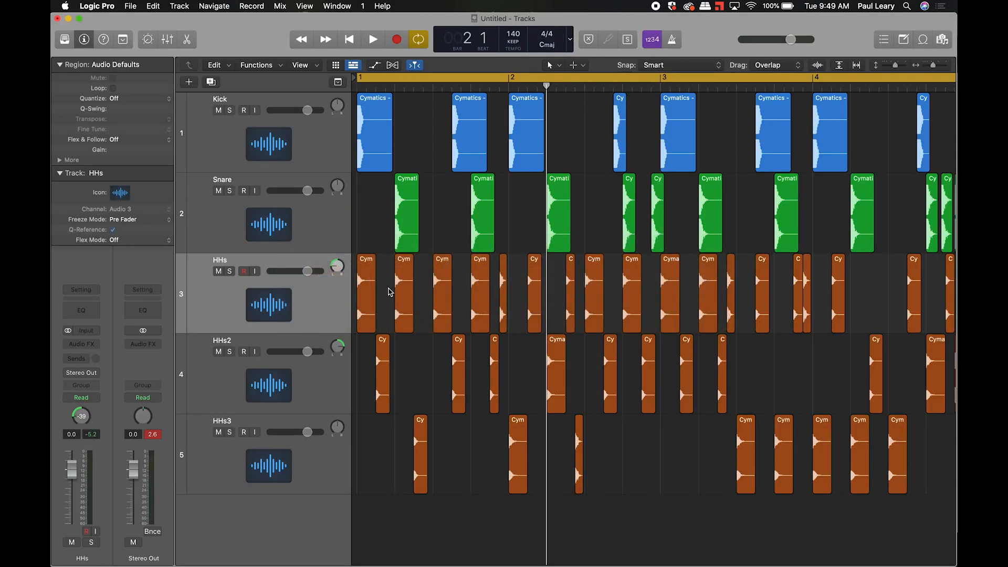
{"action": "key", "text": "XF86MonBrightnessUp"}
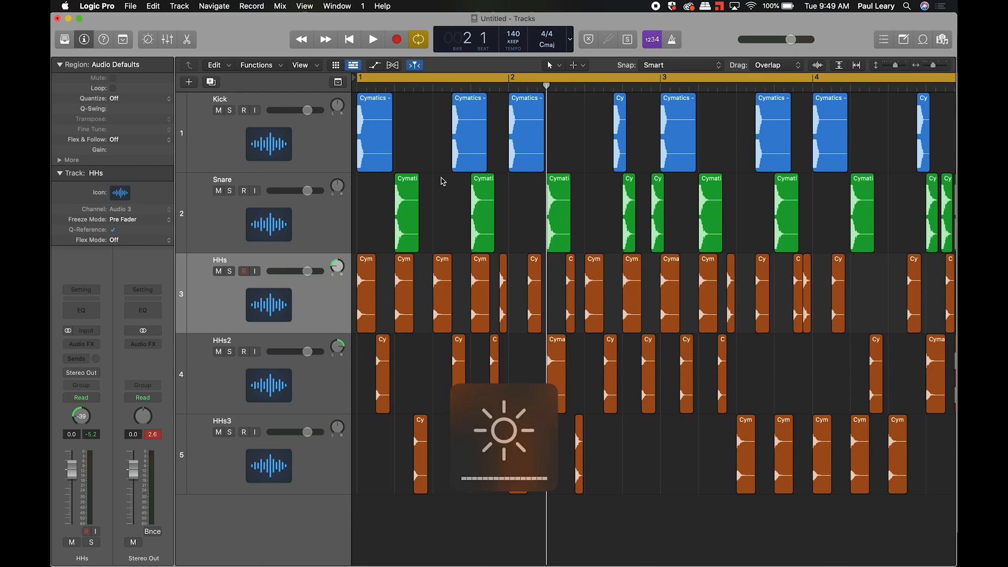
{"action": "left_click", "coordinate": [299, 149]}
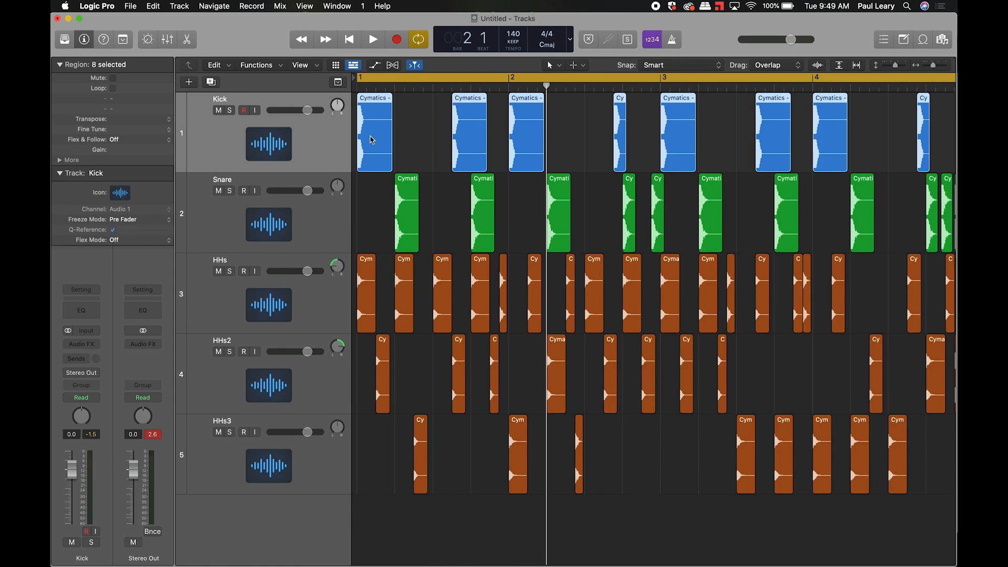
{"action": "left_click", "coordinate": [336, 233]}
{"action": "left_click", "coordinate": [326, 311]}
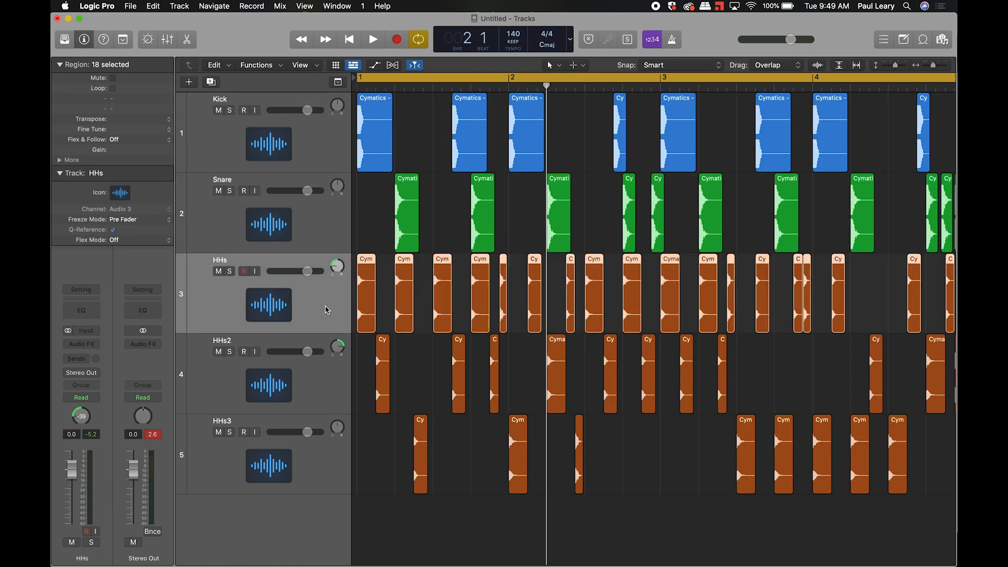
{"action": "left_click", "coordinate": [327, 394]}
{"action": "left_click", "coordinate": [326, 463]}
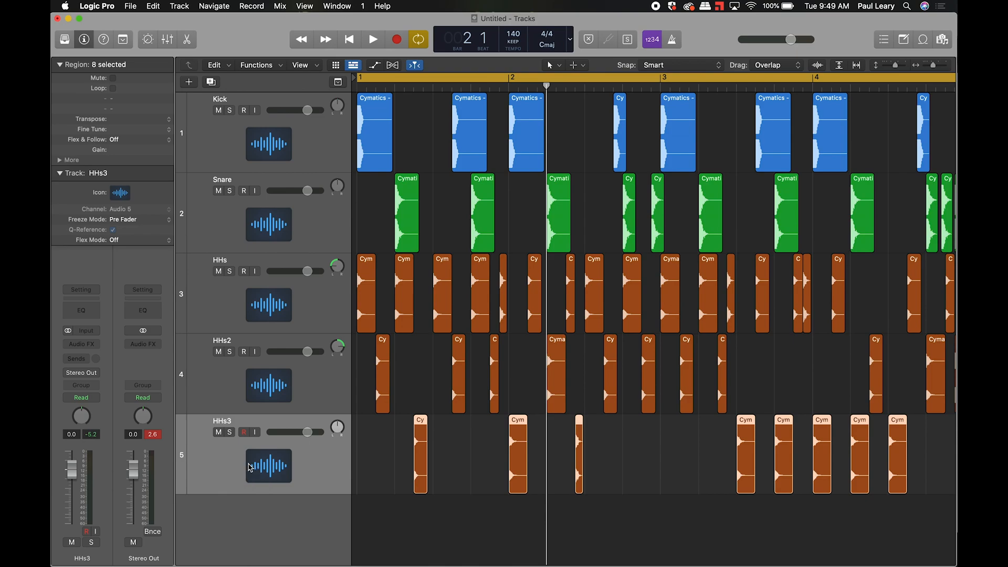
{"action": "left_click", "coordinate": [239, 147]}
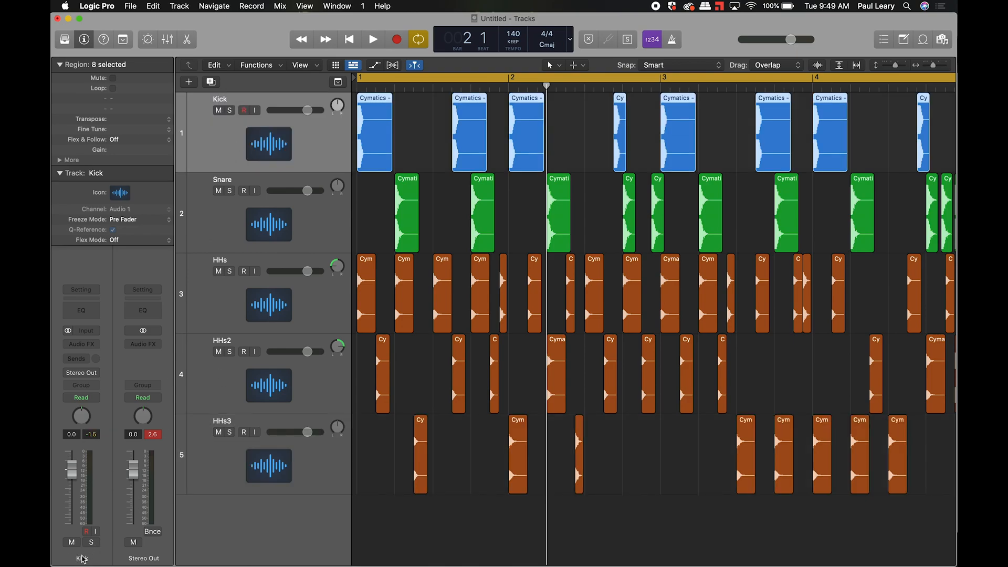
{"action": "left_click", "coordinate": [251, 218]}
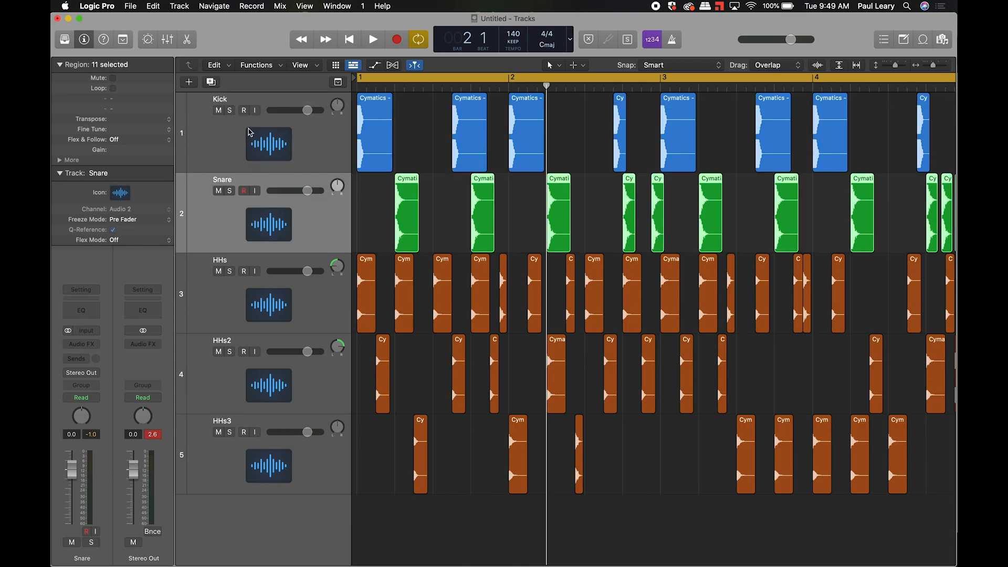
- On the Kick track, browse the empty Audio FX slot's plug-in list to Reverb > SilverVerb
{"action": "left_click", "coordinate": [251, 132]}
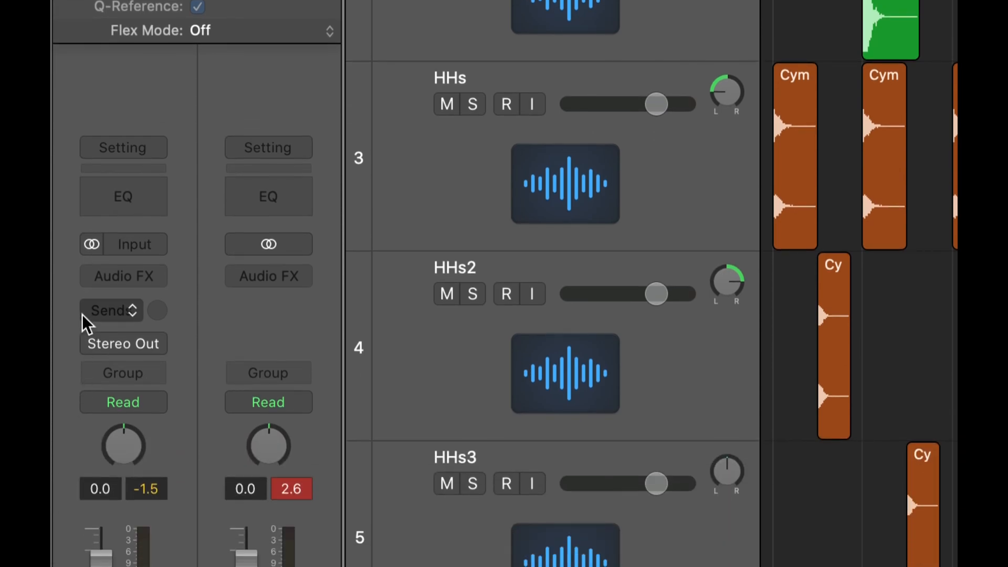
{"action": "left_click", "coordinate": [157, 278]}
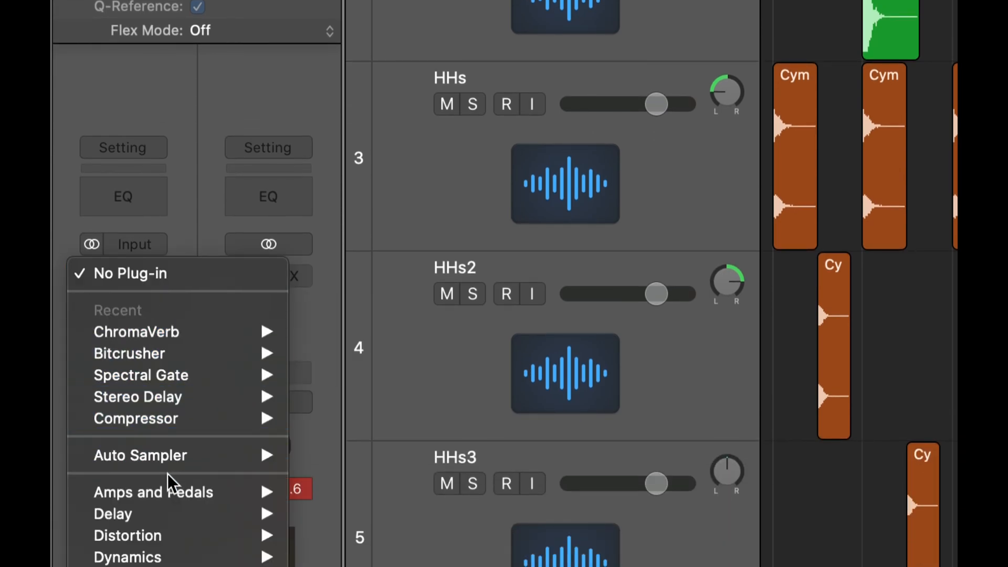
{"action": "mouse_move", "coordinate": [173, 560]}
{"action": "mouse_move", "coordinate": [165, 368]}
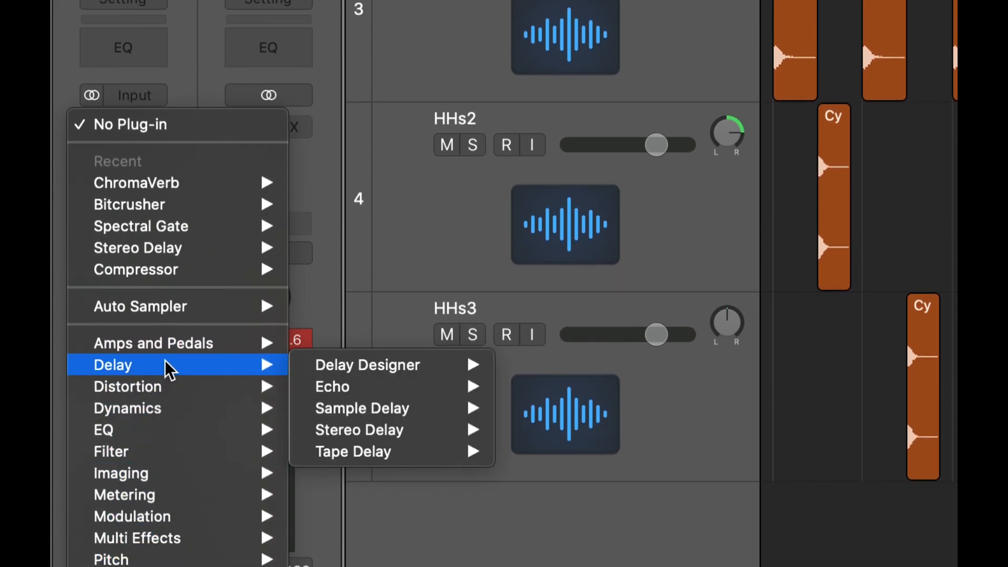
{"action": "mouse_move", "coordinate": [347, 370]}
{"action": "mouse_move", "coordinate": [354, 432]}
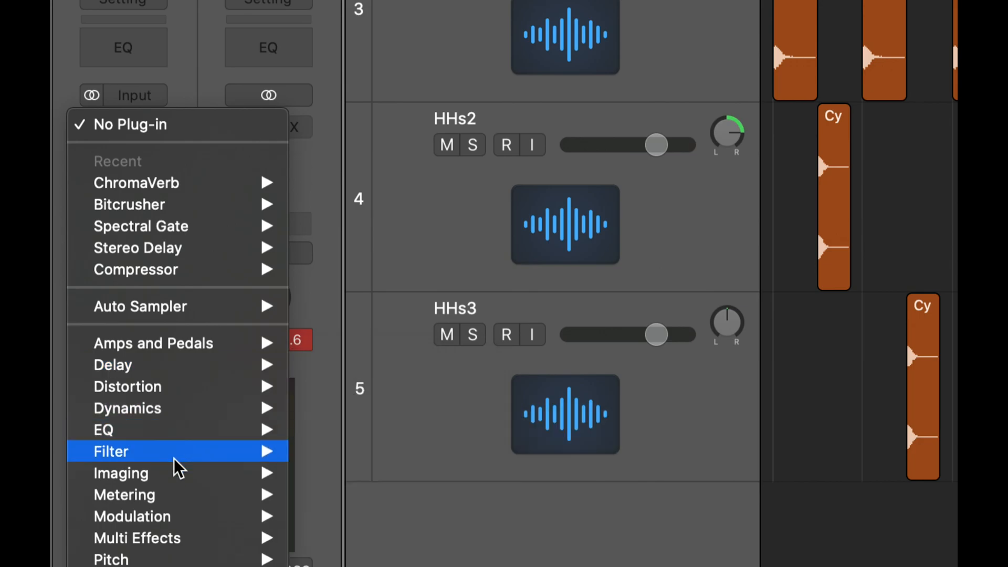
{"action": "mouse_move", "coordinate": [175, 484]}
{"action": "mouse_move", "coordinate": [346, 486]}
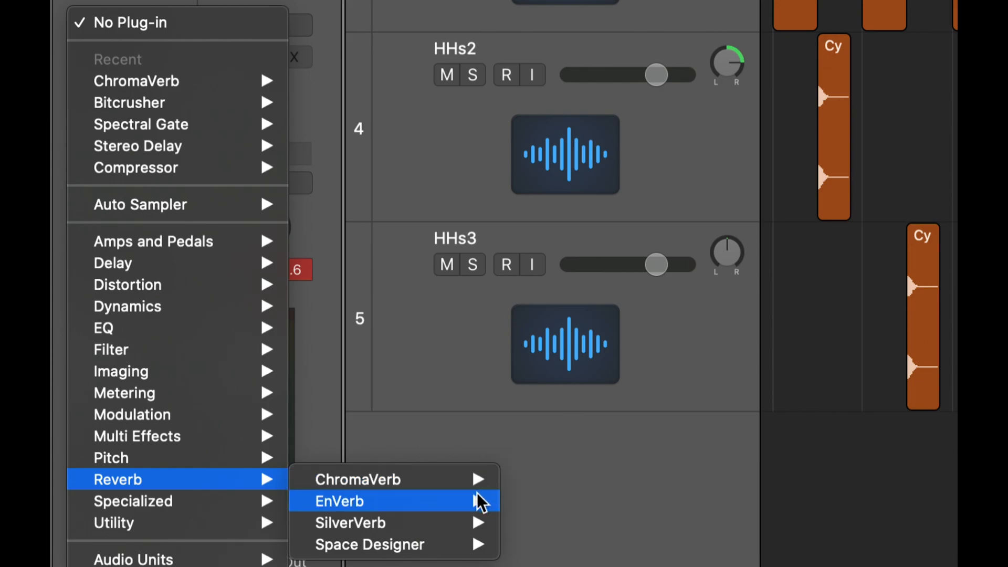
{"action": "mouse_move", "coordinate": [444, 556]}
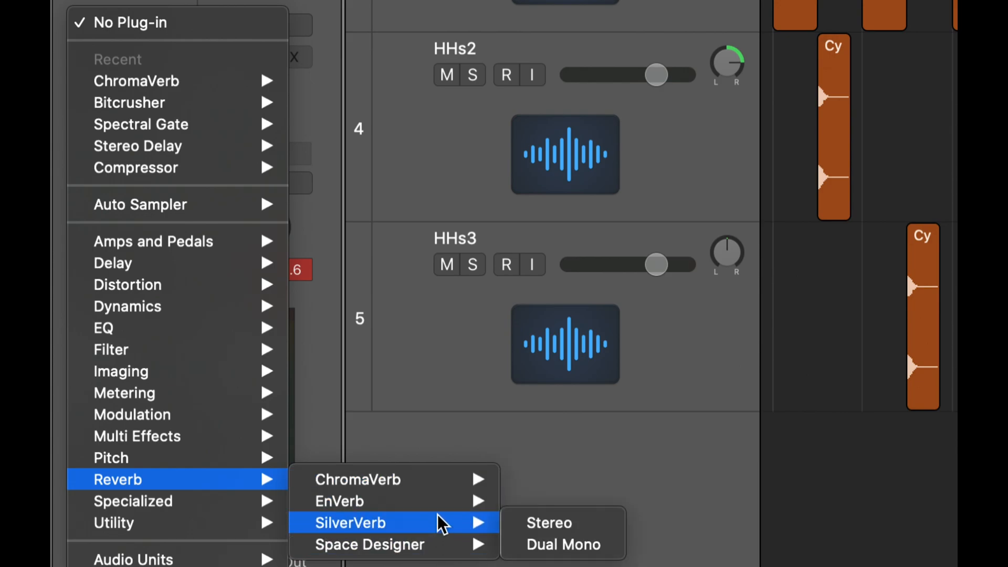
- Insert the Stereo SilverVerb on Kick and close its settings window
{"action": "mouse_move", "coordinate": [445, 525]}
{"action": "left_click", "coordinate": [563, 524]}
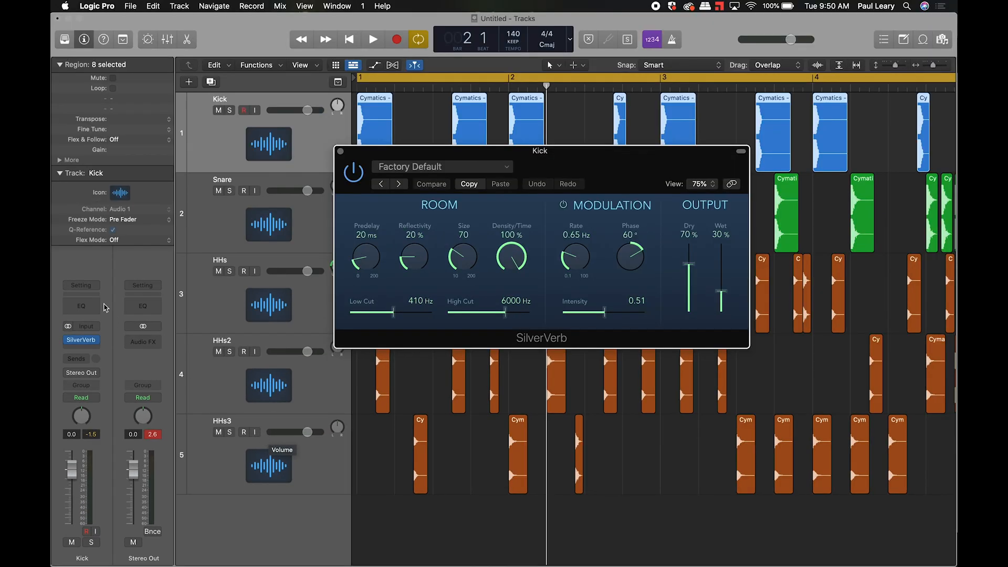
{"action": "left_click", "coordinate": [340, 152]}
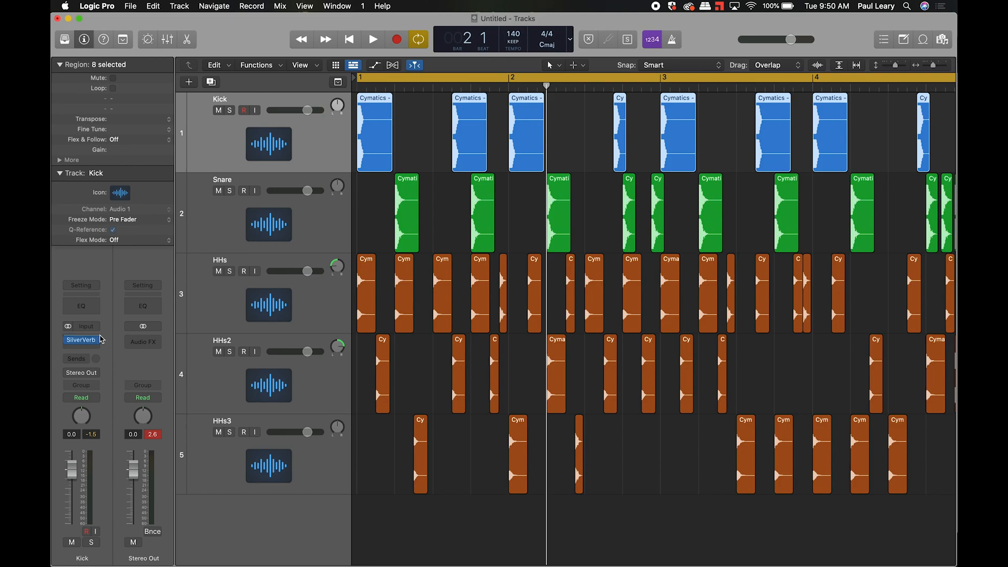
- Replace SilverVerb on the Kick insert with the Stereo ChromaVerb
{"action": "left_click", "coordinate": [97, 342]}
{"action": "mouse_move", "coordinate": [158, 524]}
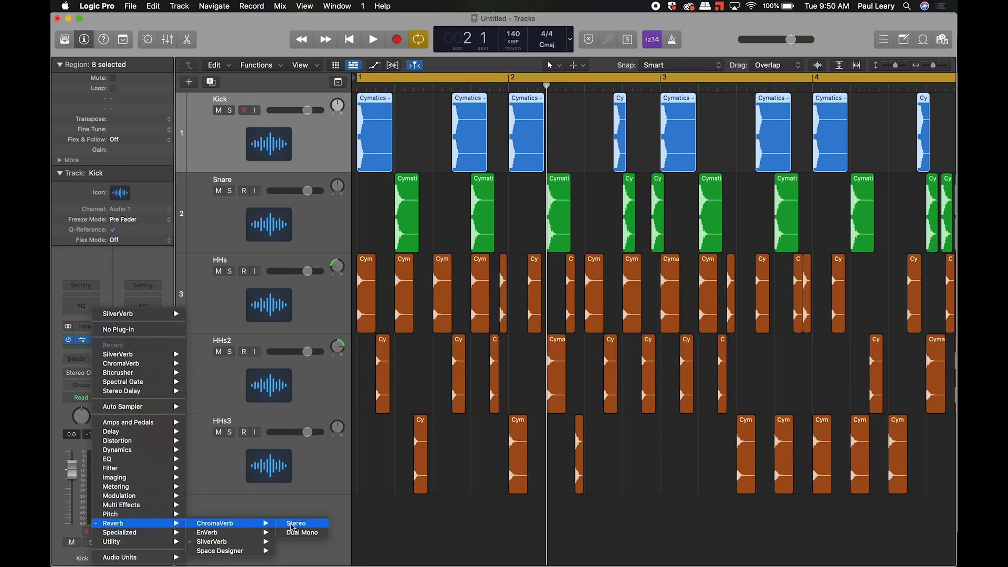
{"action": "left_click", "coordinate": [296, 523]}
{"action": "left_click_drag", "start_coordinate": [625, 30], "coordinate": [530, 31]}
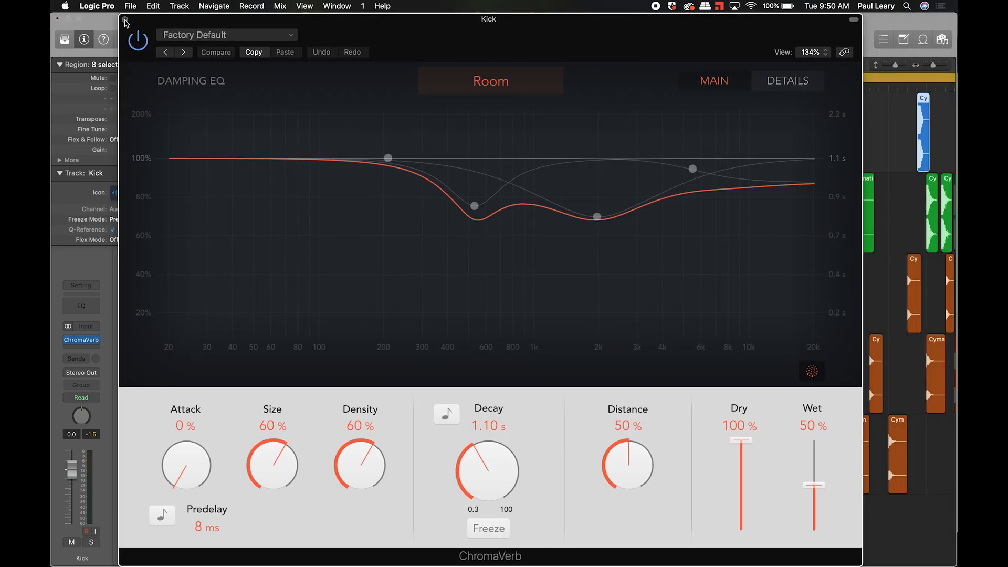
{"action": "left_click", "coordinate": [125, 20]}
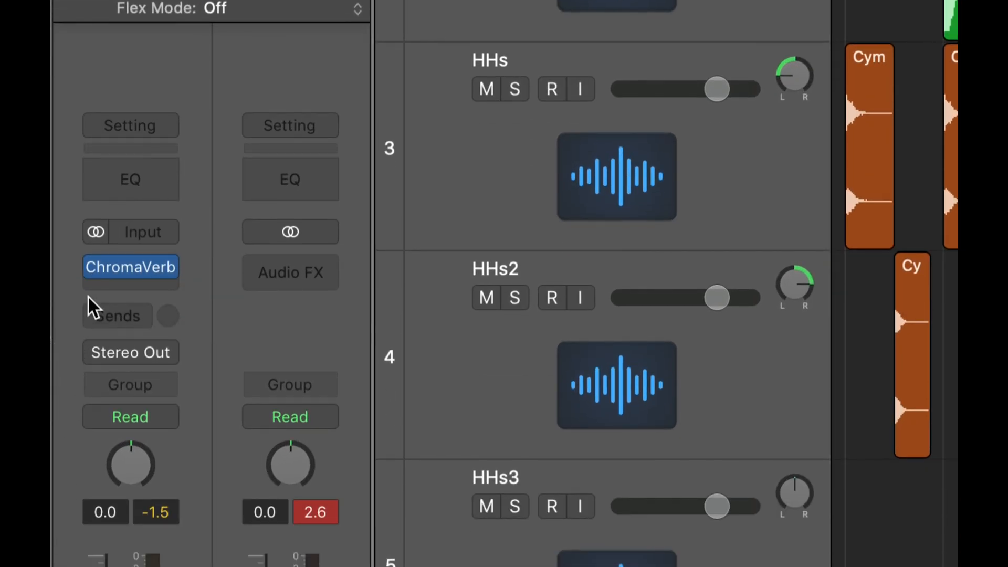
{"action": "left_click", "coordinate": [93, 262]}
{"action": "left_click", "coordinate": [93, 261]}
{"action": "left_click", "coordinate": [134, 261]}
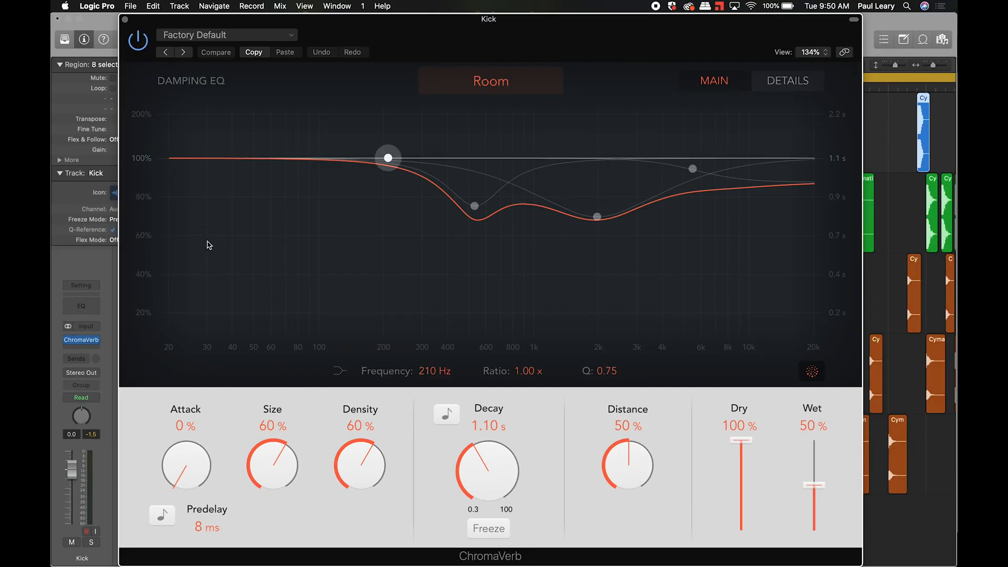
{"action": "left_click", "coordinate": [125, 20]}
{"action": "mouse_move", "coordinate": [96, 344]}
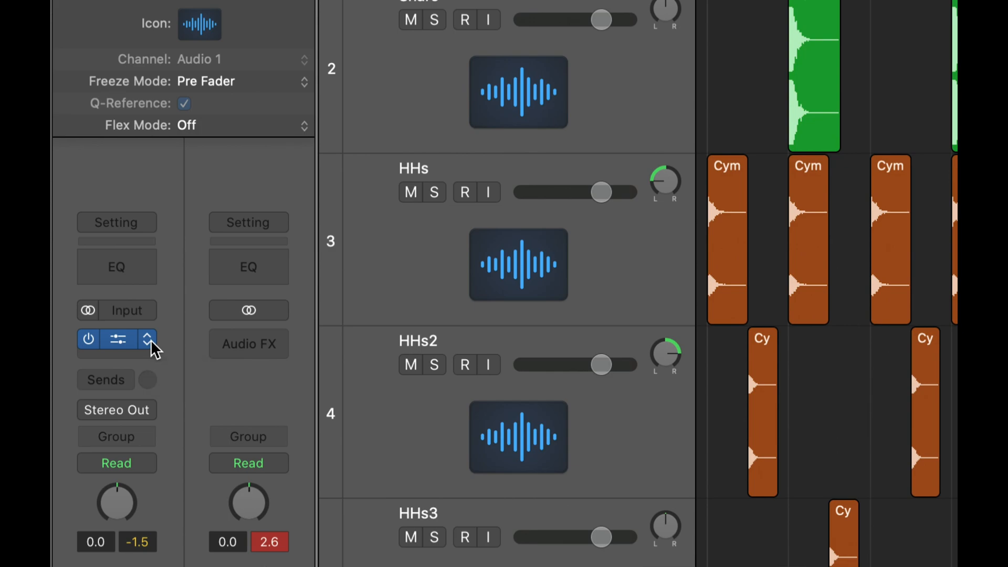
{"action": "left_click", "coordinate": [151, 339]}
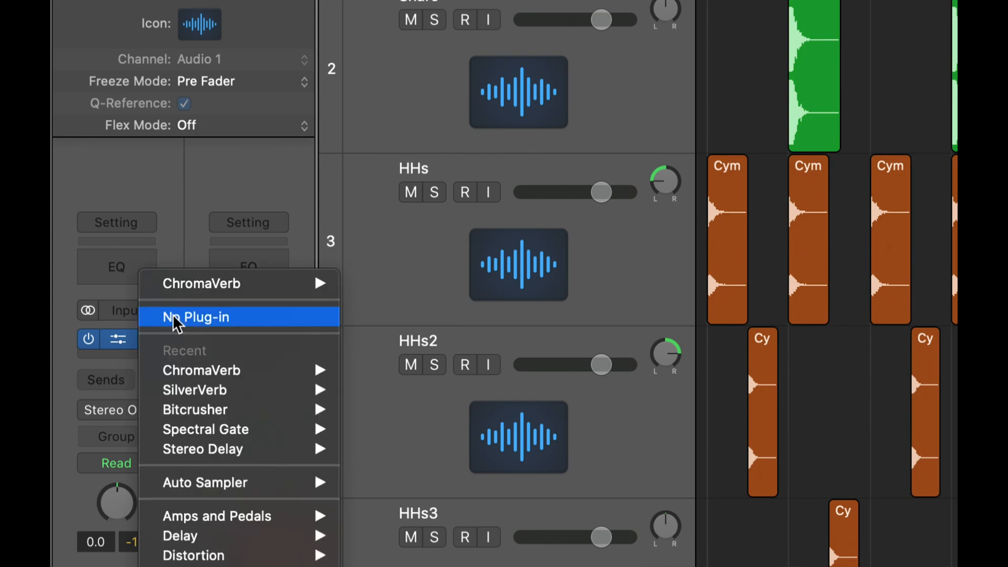
{"action": "left_click", "coordinate": [62, 337]}
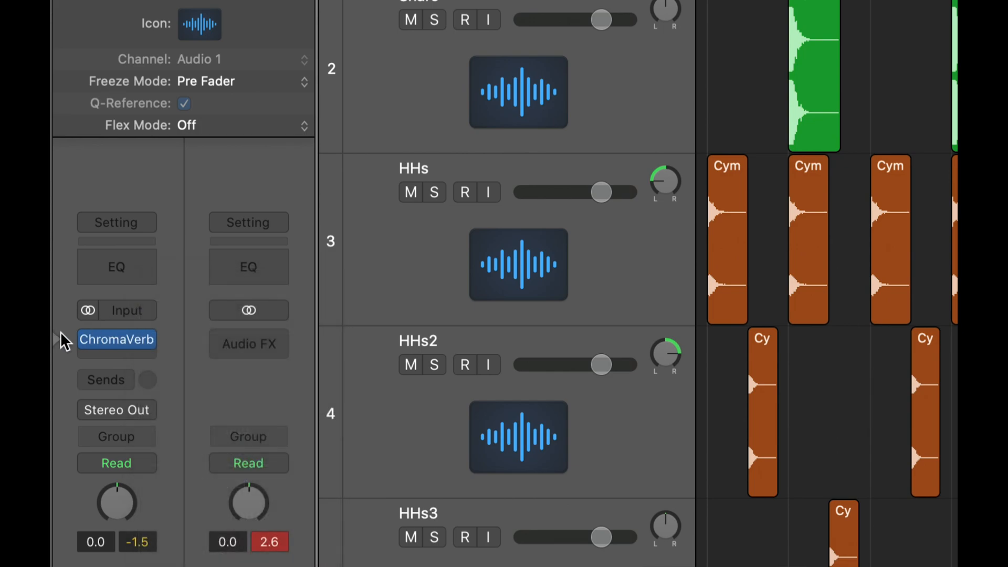
{"action": "left_click", "coordinate": [117, 336]}
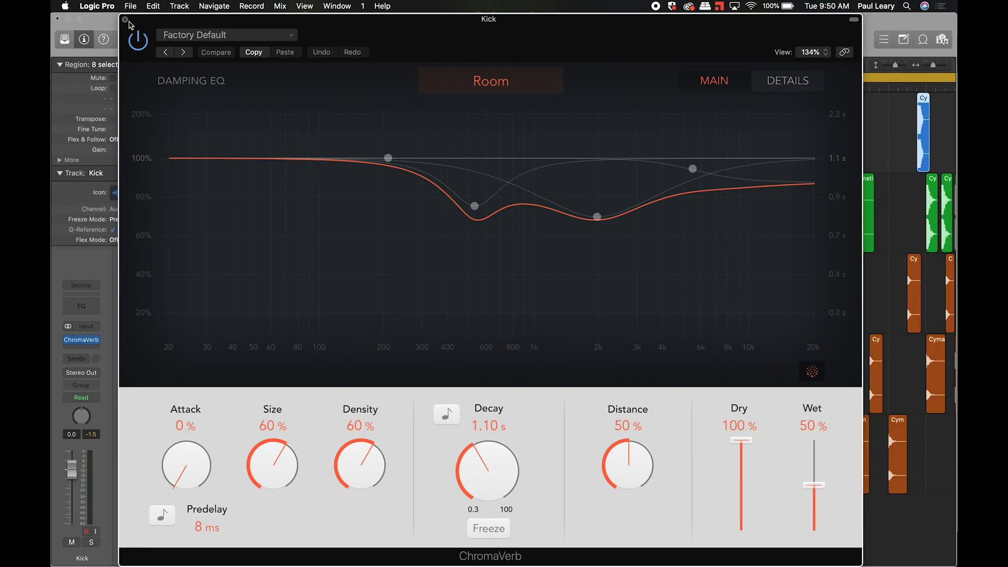
- Close ChromaVerb and set the Kick insert slot to No Plug-in
{"action": "left_click", "coordinate": [126, 20]}
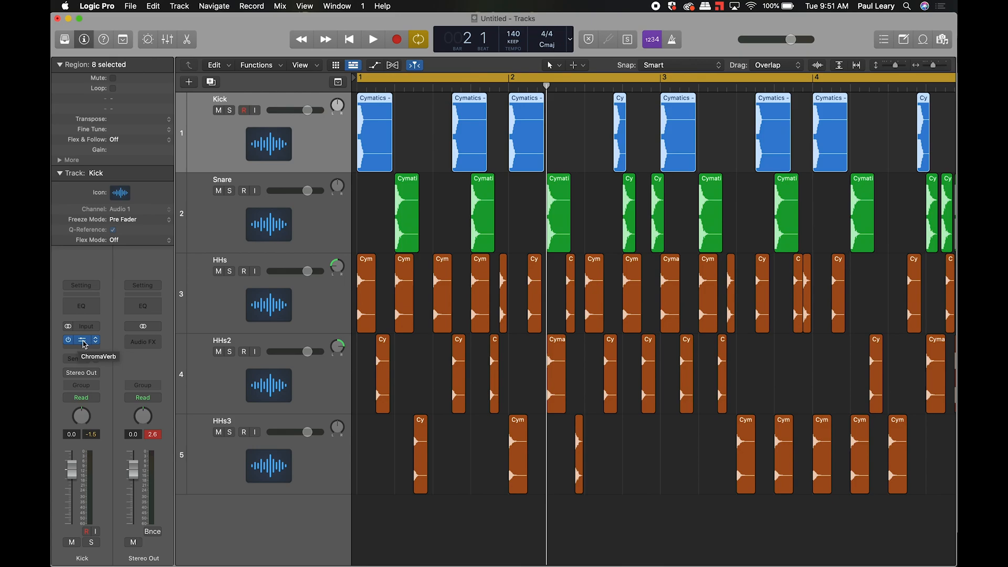
{"action": "left_click", "coordinate": [97, 340]}
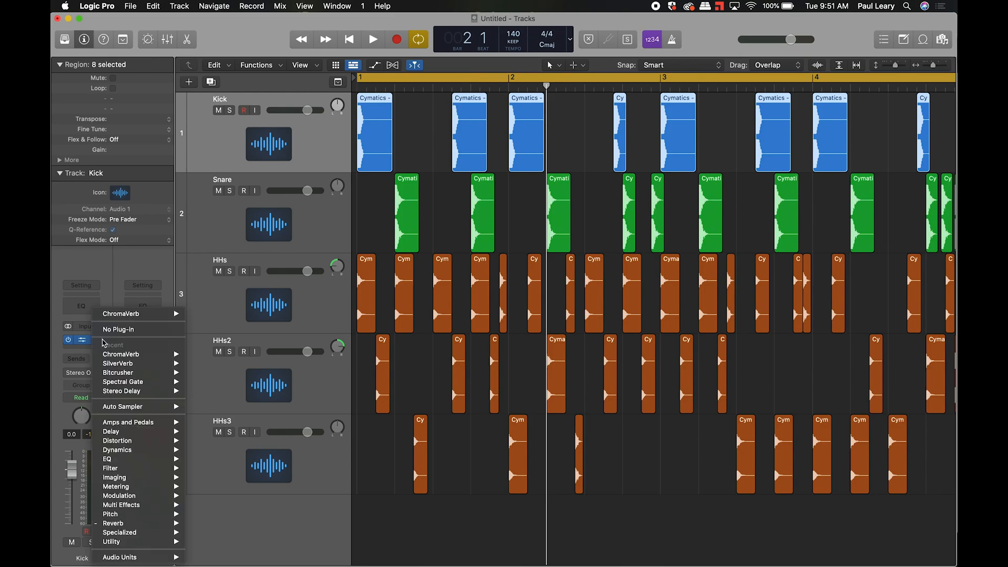
{"action": "left_click", "coordinate": [113, 328]}
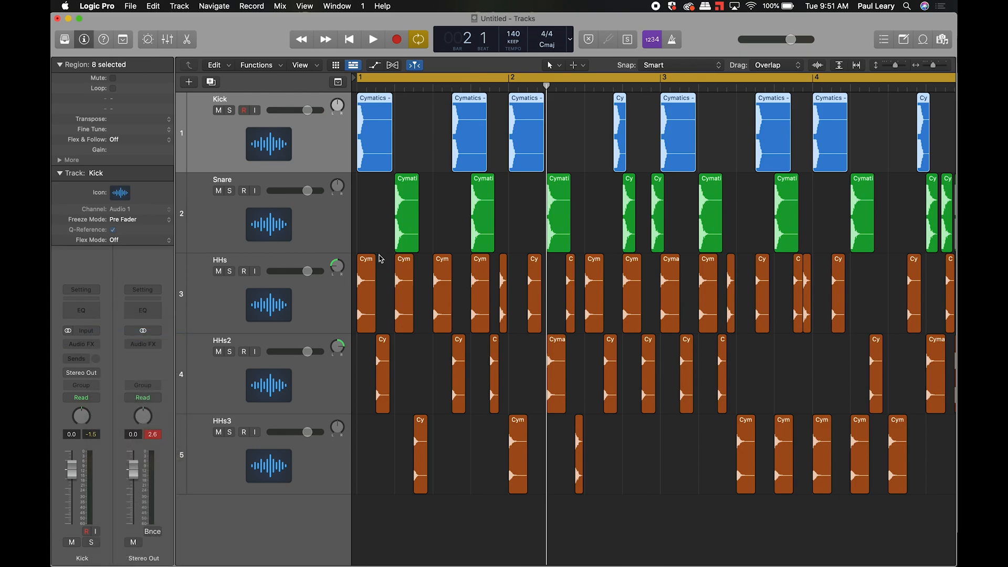
- Switch to Chrome and present the reverb_delay slide deck full screen
{"action": "key", "text": "super+Tab"}
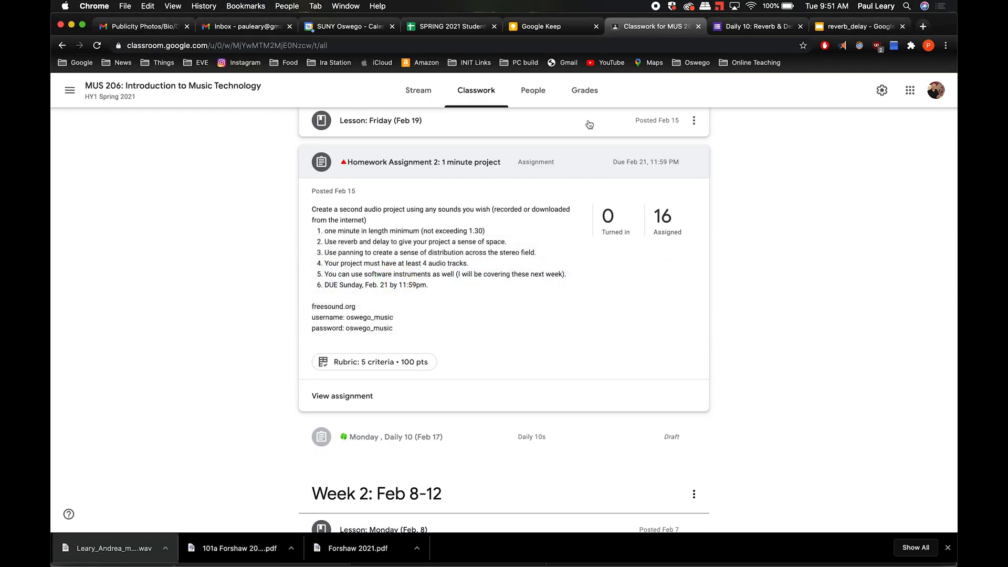
{"action": "left_click", "coordinate": [842, 31]}
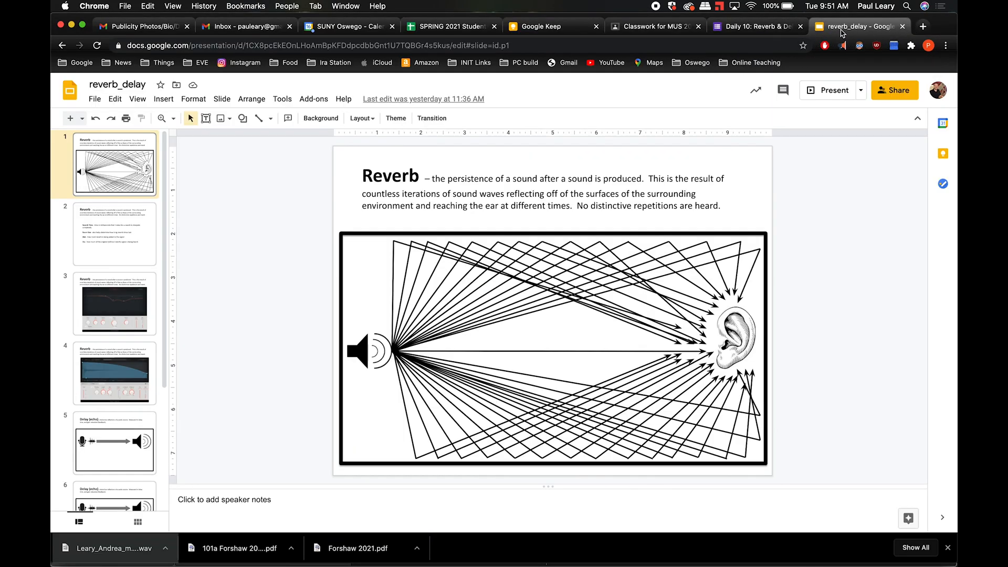
{"action": "left_click", "coordinate": [823, 91]}
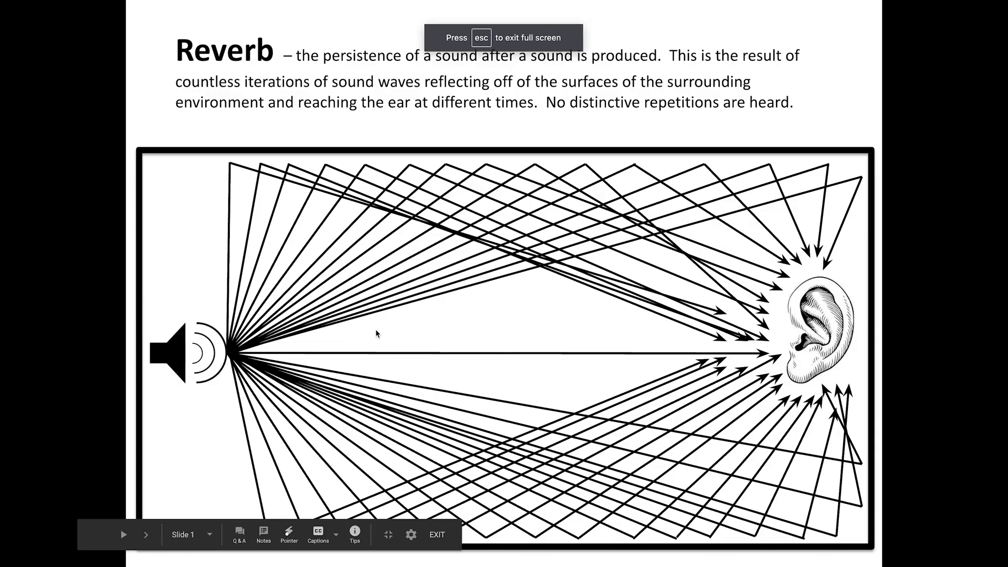
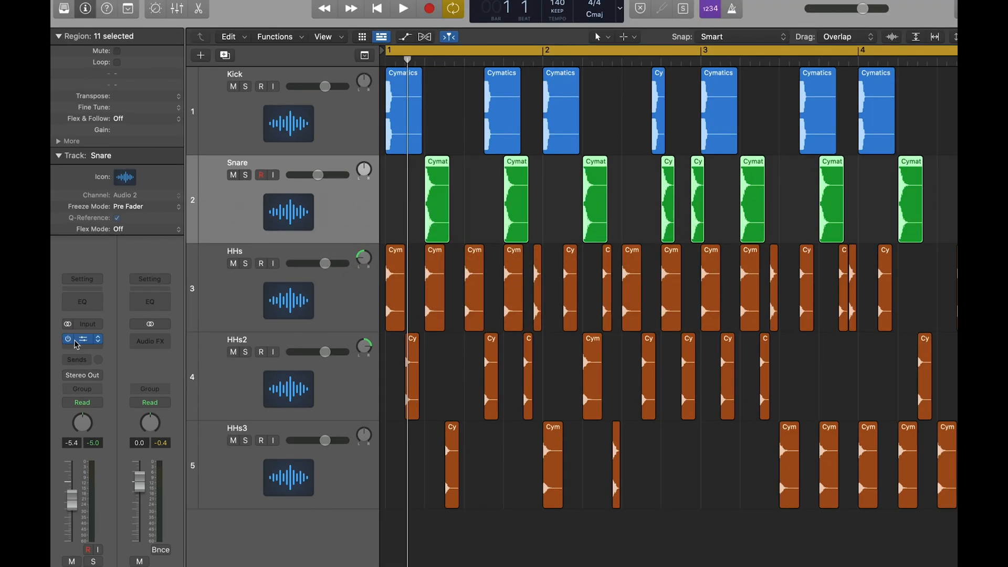
- Recall the factory default on the Snare's ChromaVerb and shorten its Decay to 0.67 s
{"action": "left_click", "coordinate": [78, 340]}
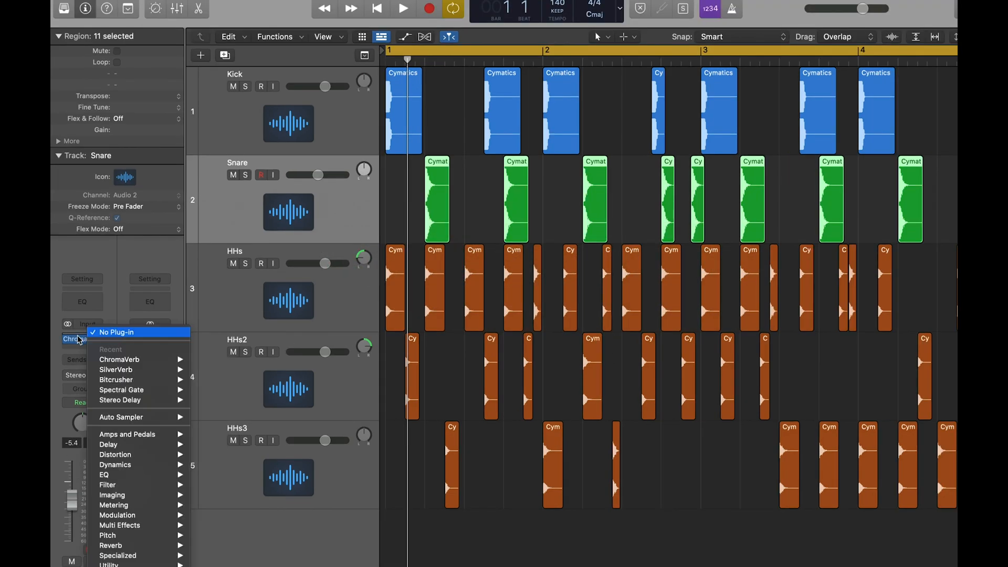
{"action": "left_click", "coordinate": [78, 340]}
{"action": "left_click", "coordinate": [80, 340]}
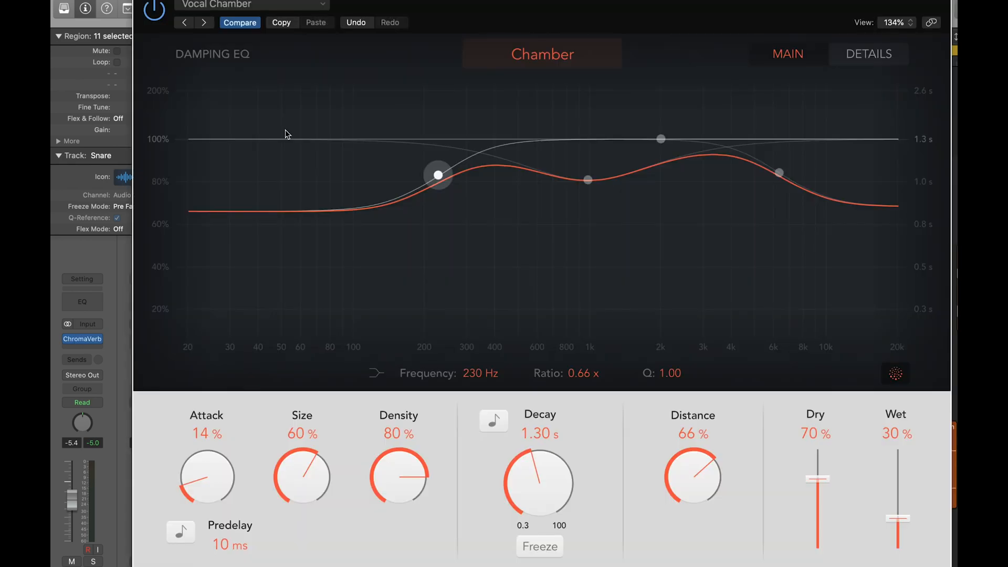
{"action": "left_click", "coordinate": [244, 7]}
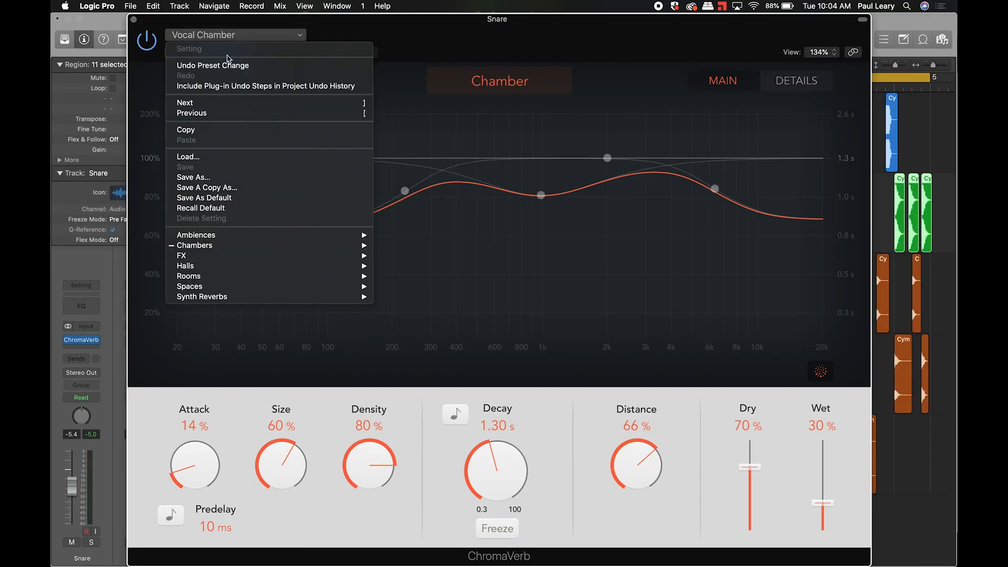
{"action": "left_click", "coordinate": [218, 208]}
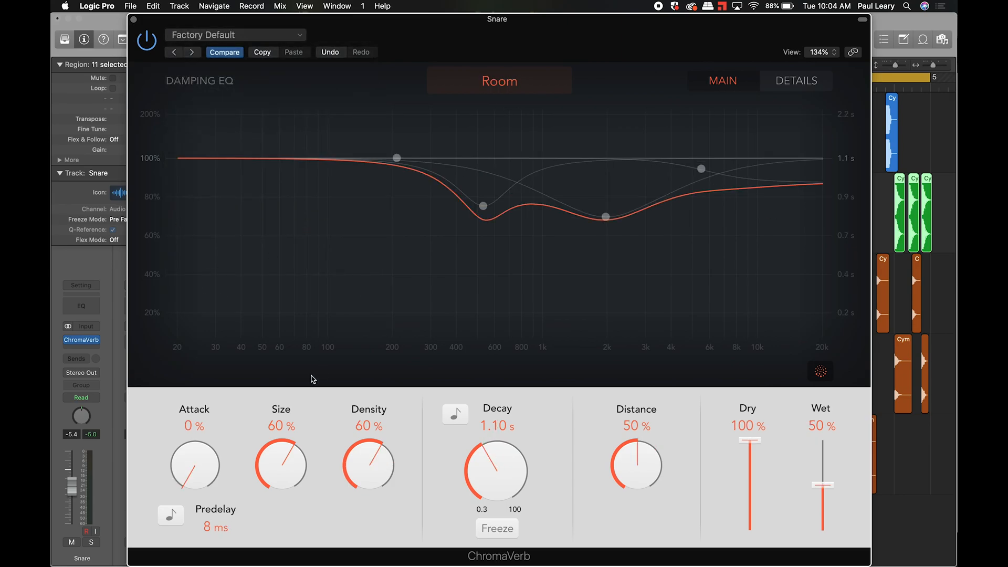
{"action": "left_click_drag", "start_coordinate": [497, 462], "coordinate": [497, 493]}
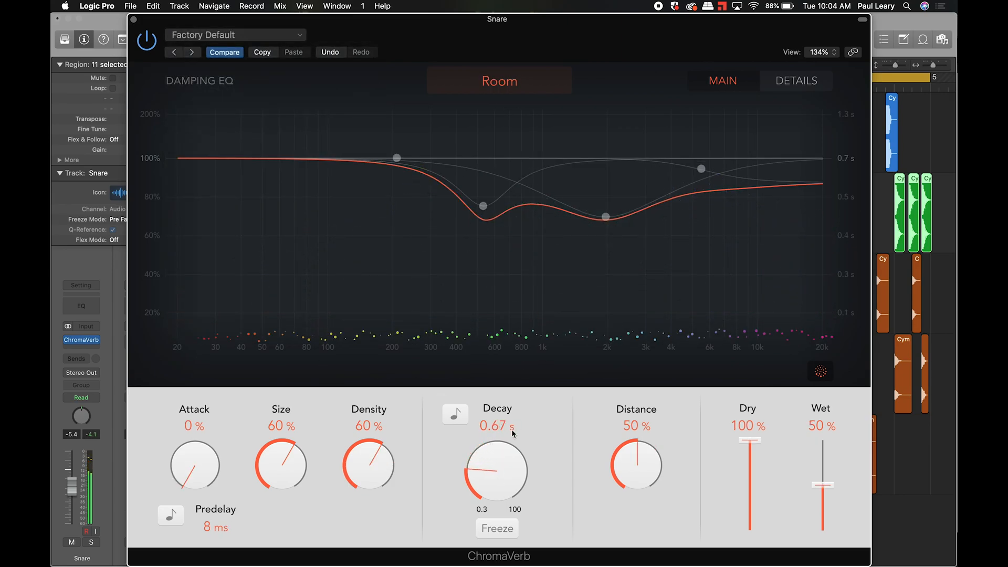
{"action": "left_click", "coordinate": [133, 19]}
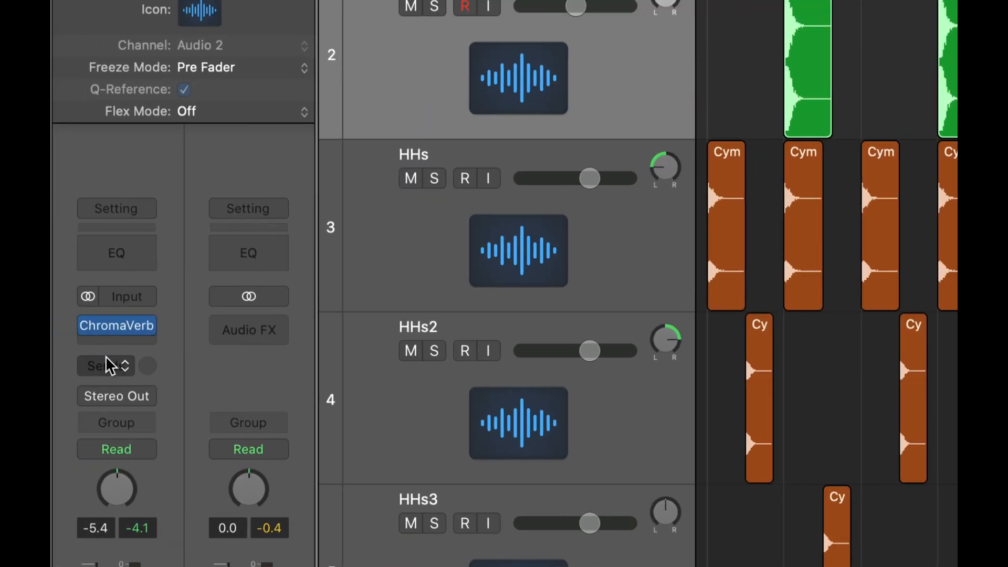
- Insert a Stereo Delay (Stereo) after ChromaVerb on the Snare and move its window off the regions
{"action": "left_click", "coordinate": [117, 343]}
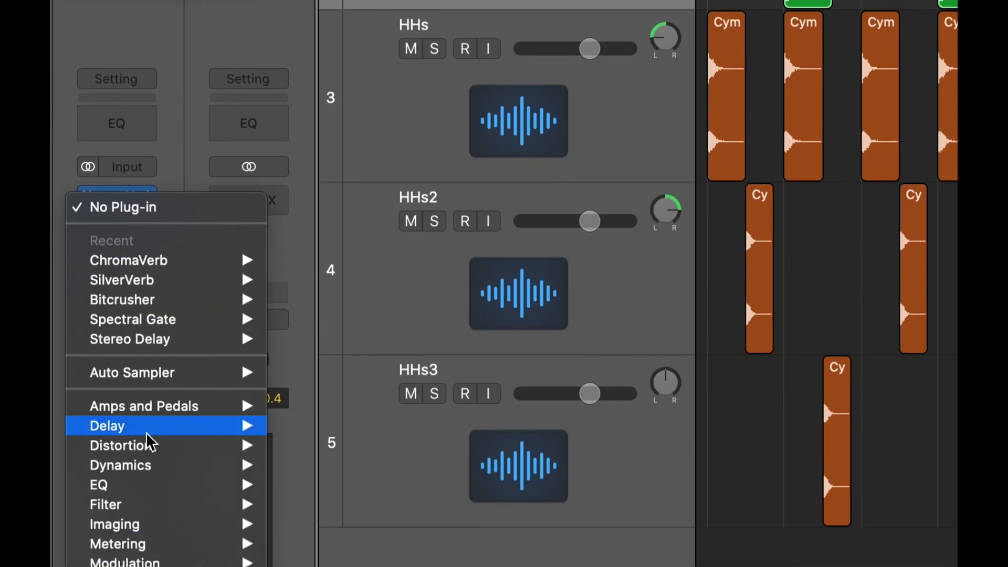
{"action": "mouse_move", "coordinate": [151, 556]}
{"action": "mouse_move", "coordinate": [355, 484]}
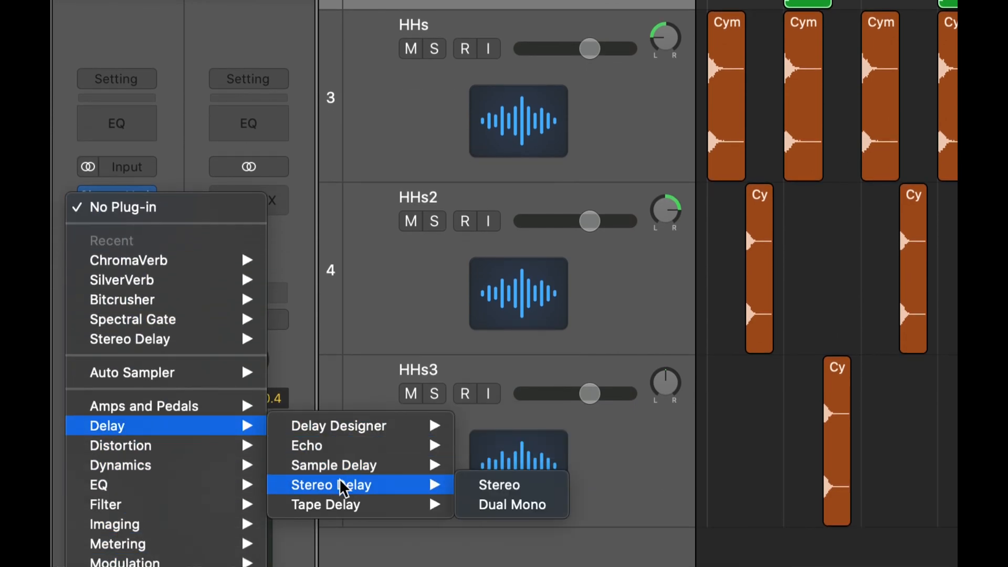
{"action": "left_click", "coordinate": [498, 486]}
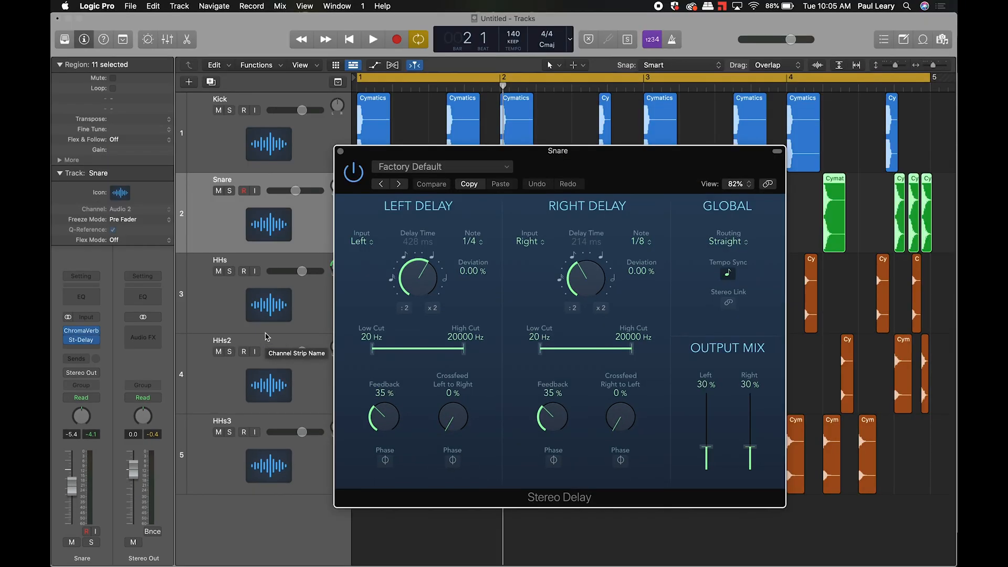
{"action": "left_click_drag", "start_coordinate": [558, 154], "coordinate": [461, 39]}
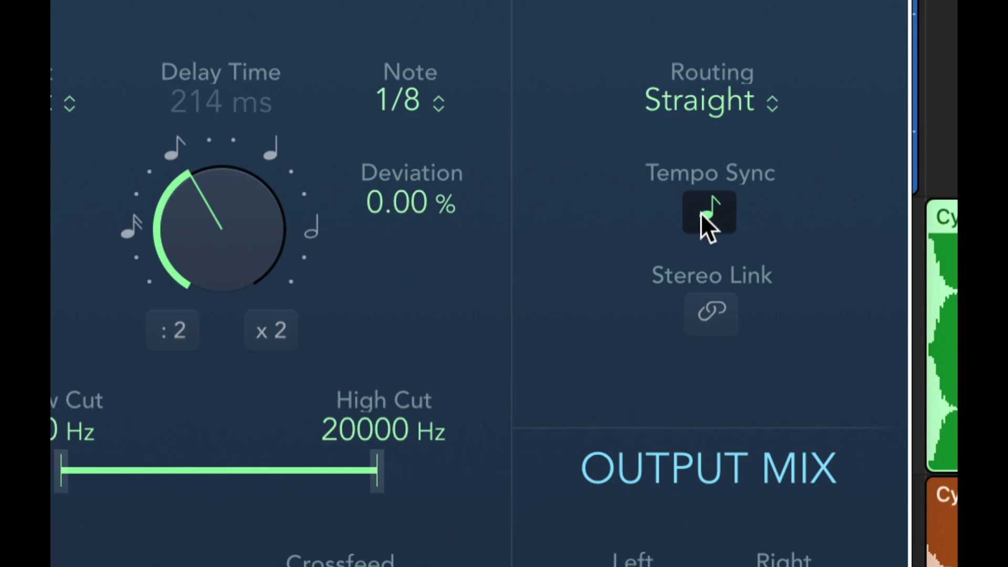
{"action": "left_click", "coordinate": [700, 213]}
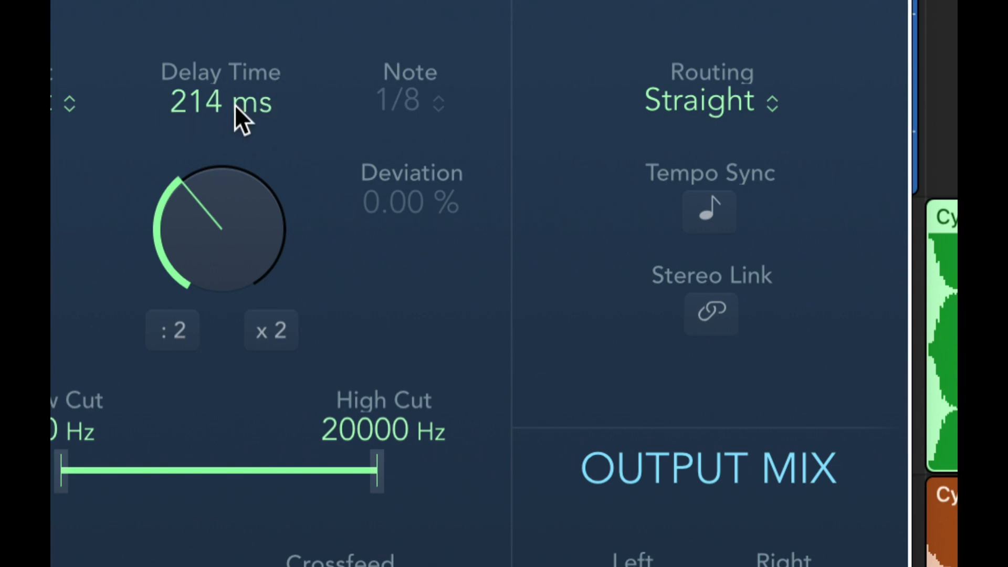
{"action": "left_click", "coordinate": [713, 213]}
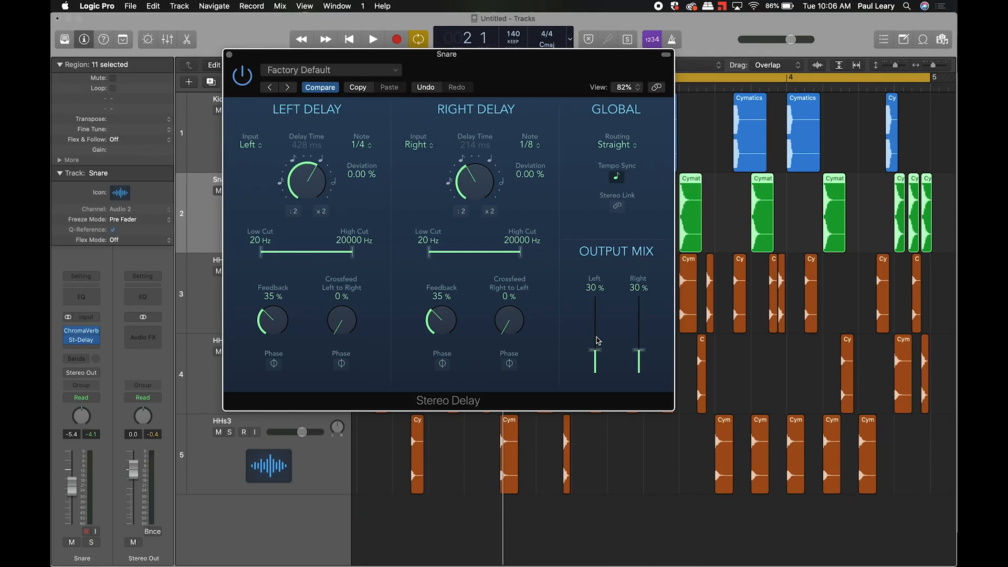
{"action": "key", "text": "space"}
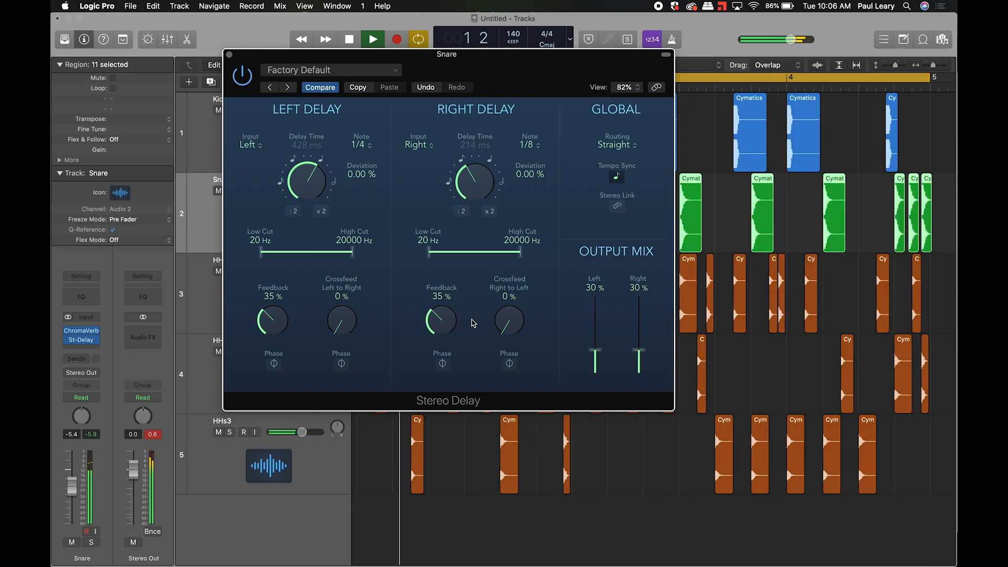
{"action": "key", "text": "space"}
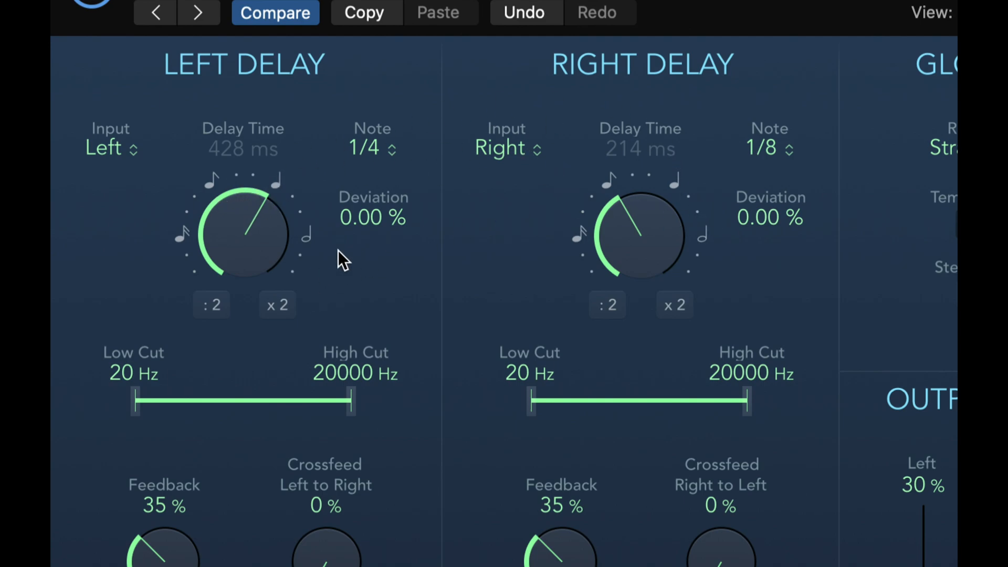
{"action": "left_click", "coordinate": [790, 146]}
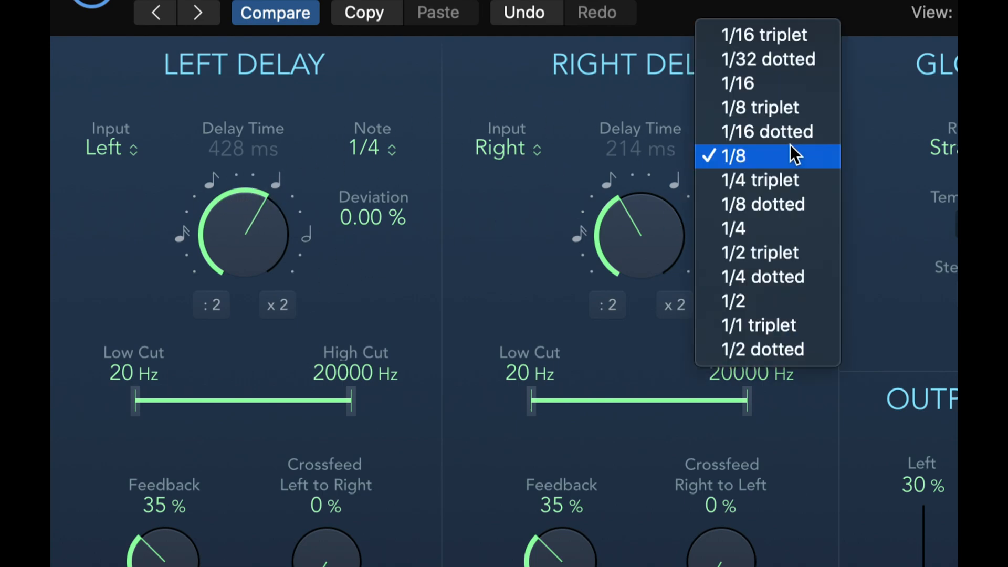
{"action": "left_click", "coordinate": [784, 228]}
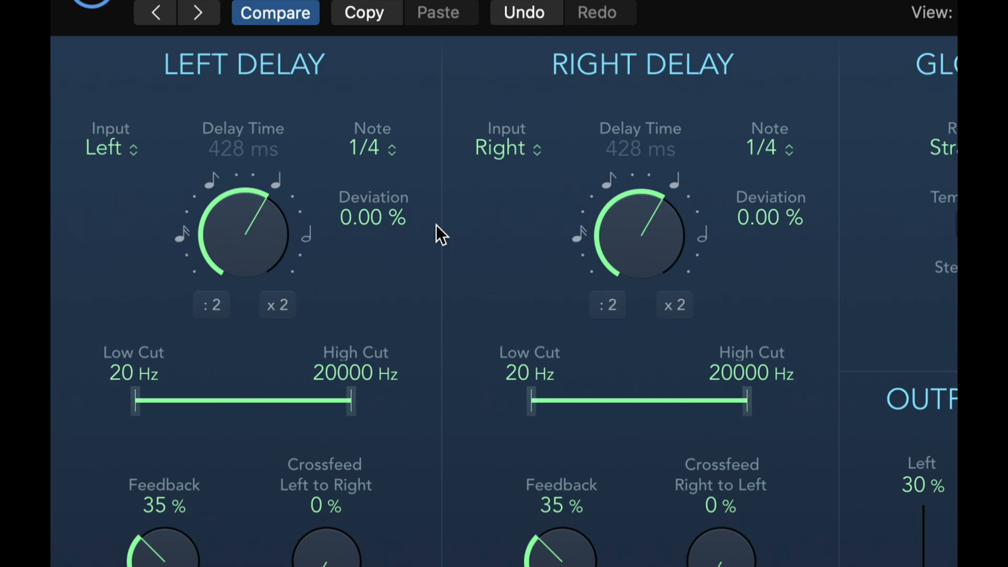
{"action": "left_click", "coordinate": [773, 150]}
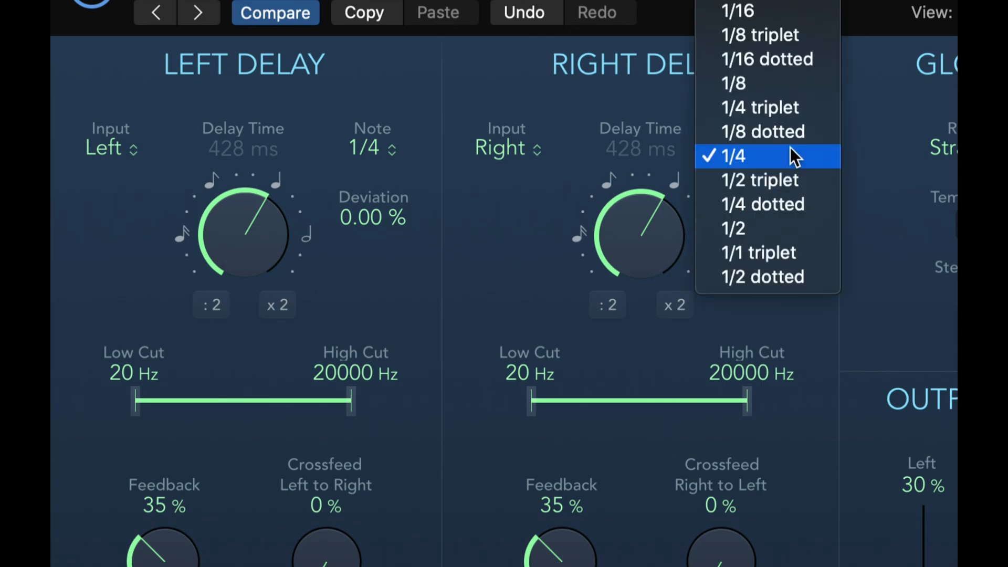
{"action": "left_click", "coordinate": [783, 87]}
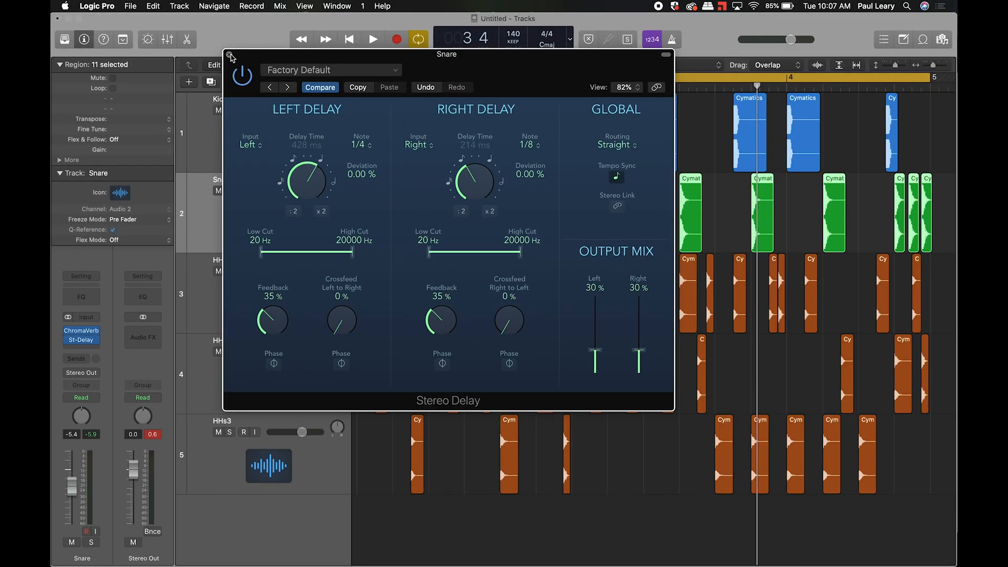
- Move the last Snare region from near bar 5 over to bar 6
{"action": "left_click", "coordinate": [229, 54]}
{"action": "scroll", "coordinate": [776, 250], "scroll_direction": "right", "scroll_amount": 10}
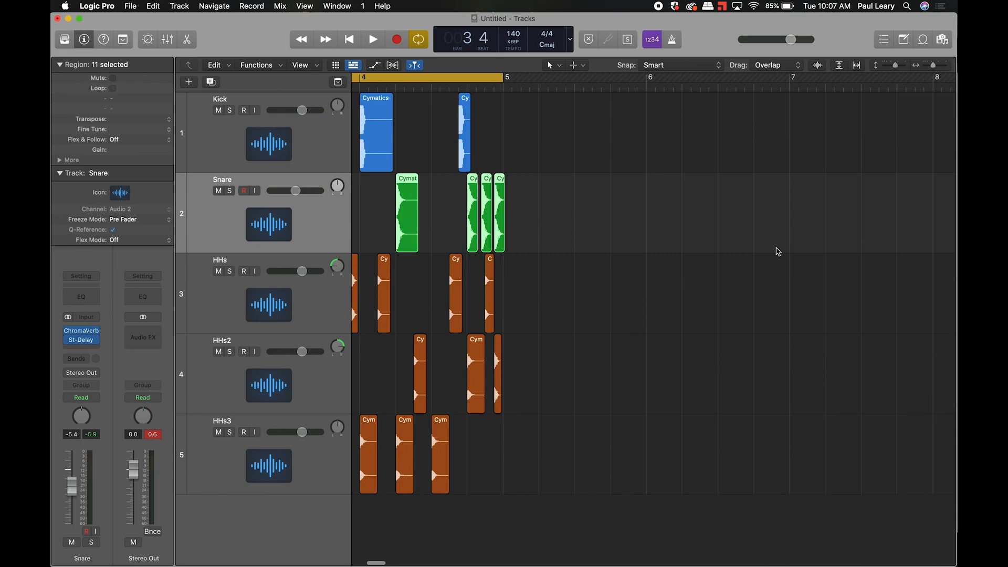
{"action": "left_click", "coordinate": [501, 178]}
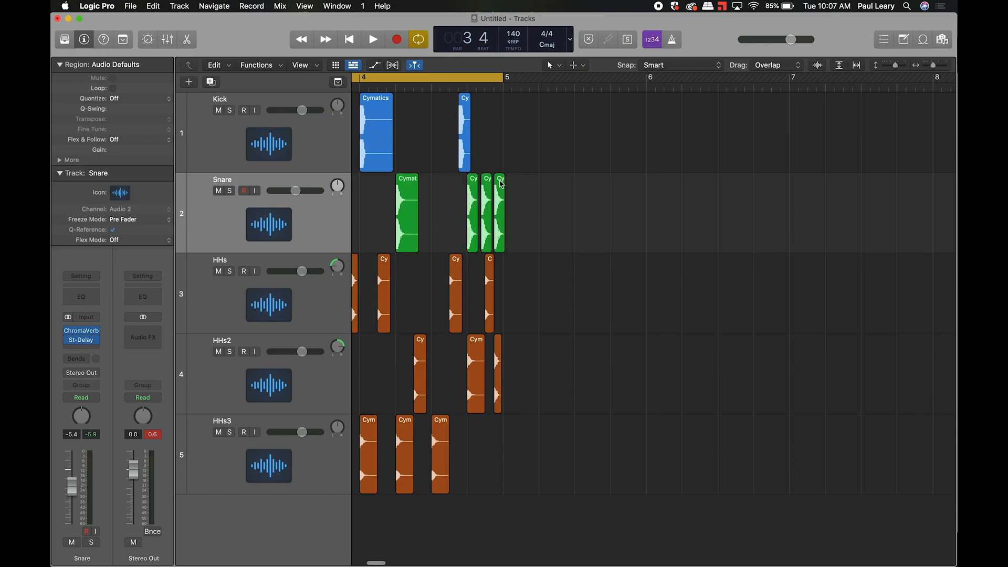
{"action": "left_click_drag", "start_coordinate": [501, 178], "coordinate": [653, 178]}
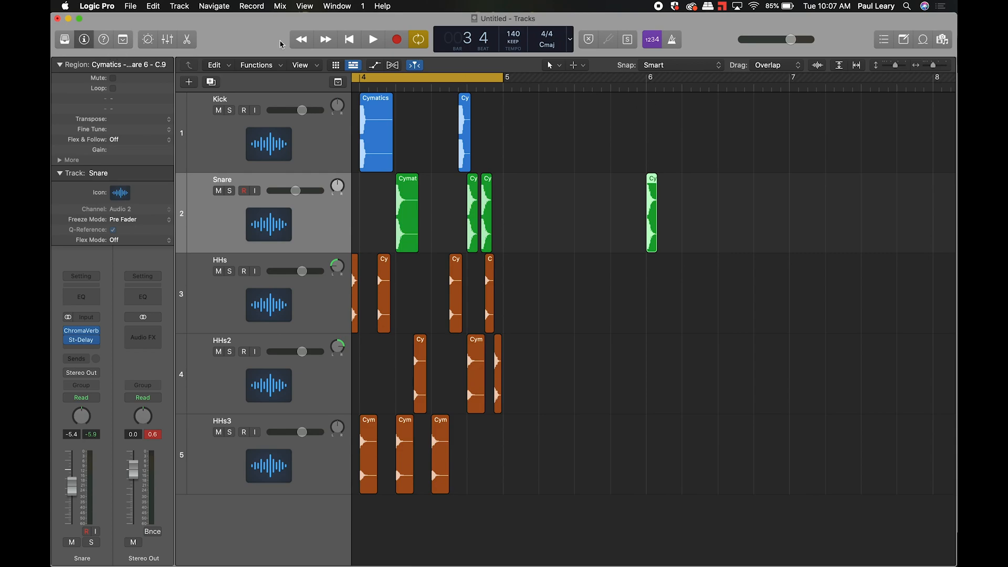
- Set the cycle range to bars 6–10 and audition the snare's echo tail with and without looping
{"action": "left_click_drag", "start_coordinate": [480, 79], "coordinate": [954, 79]}
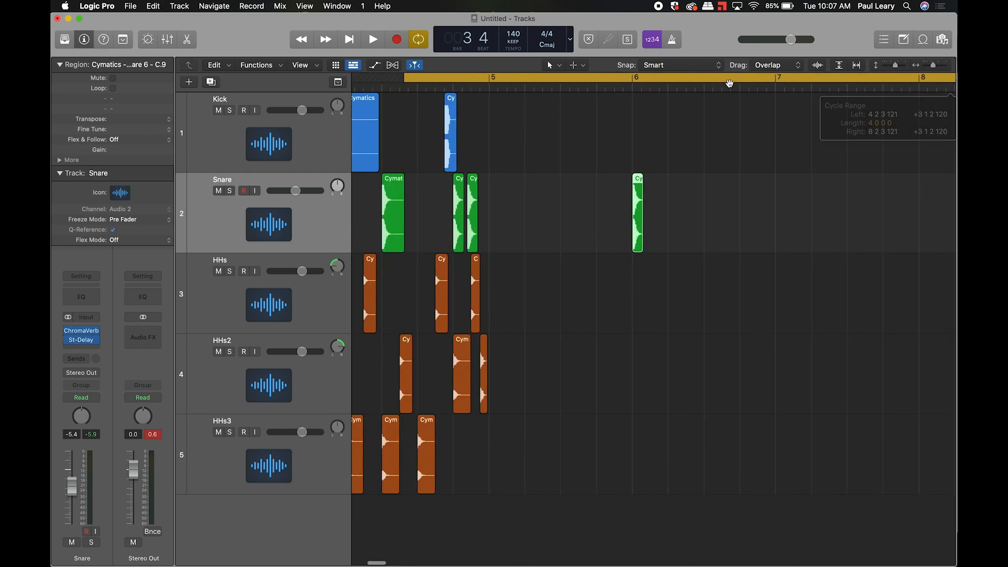
{"action": "left_click_drag", "start_coordinate": [626, 78], "coordinate": [820, 79]}
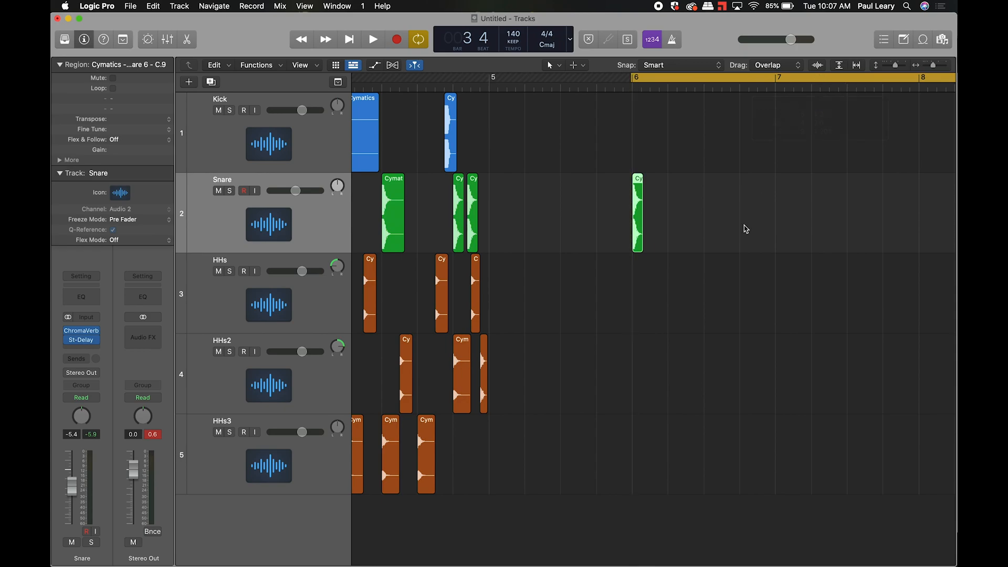
{"action": "key", "text": "space"}
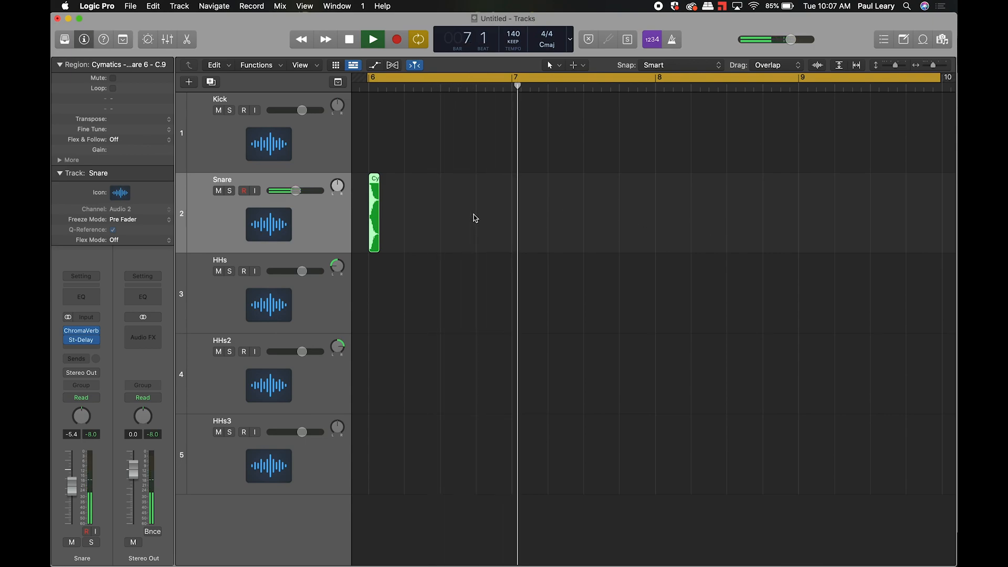
{"action": "key", "text": "space"}
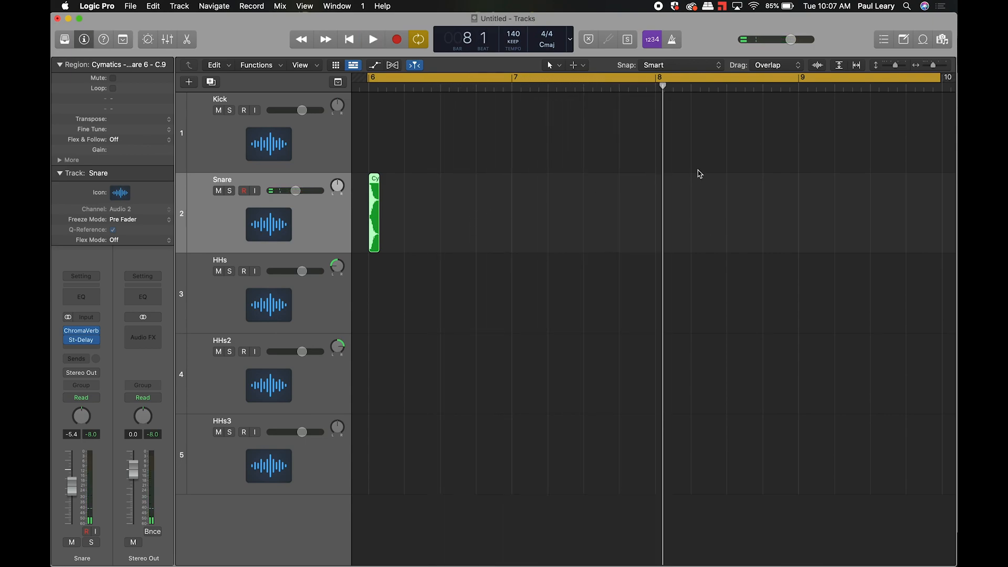
{"action": "left_click", "coordinate": [587, 80]}
{"action": "key", "text": "space"}
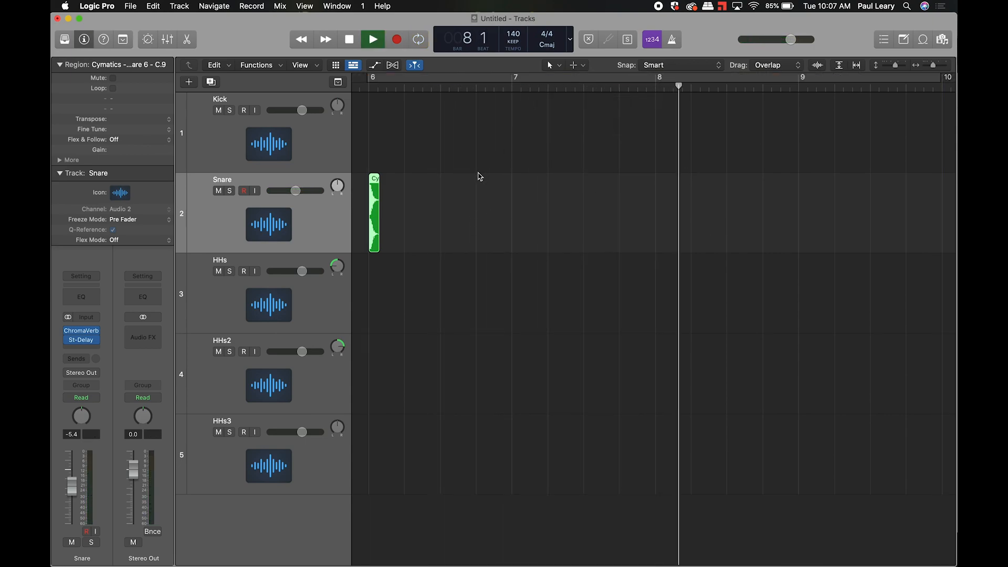
{"action": "key", "text": "space"}
{"action": "left_click", "coordinate": [392, 78]}
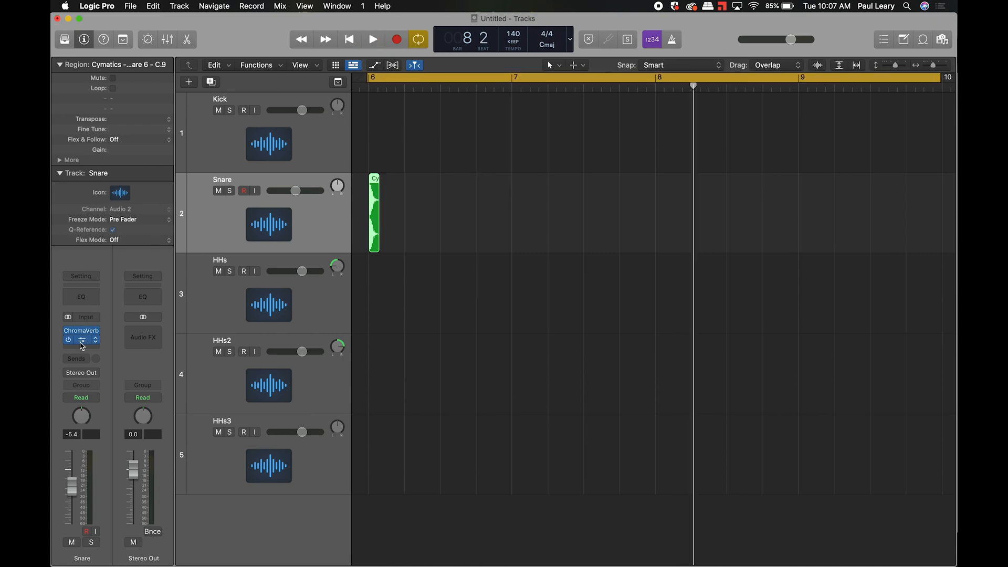
- Raise the Stereo Delay feedback to about 78% left and 63% right, then audition it
{"action": "left_click", "coordinate": [81, 343]}
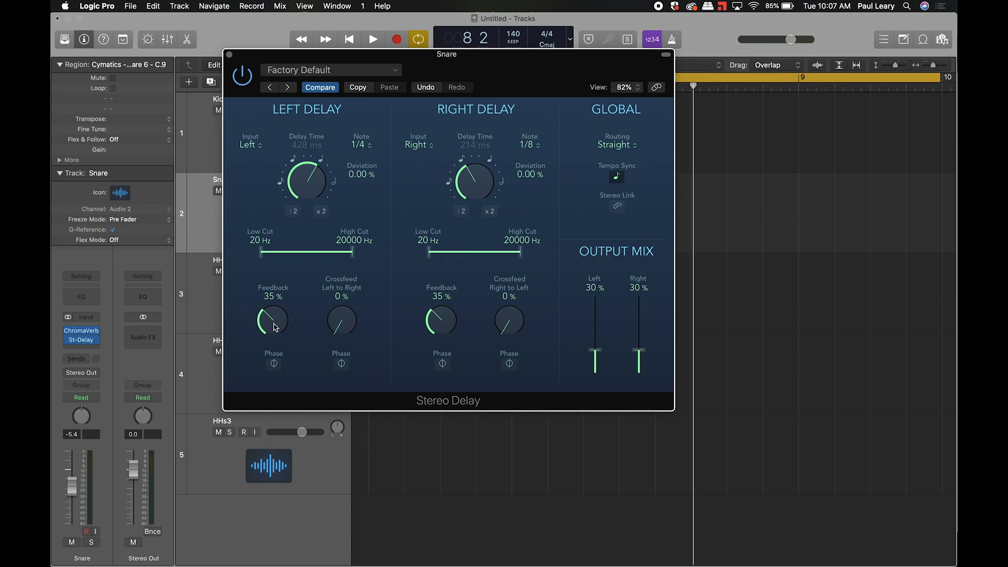
{"action": "left_click_drag", "start_coordinate": [273, 327], "coordinate": [276, 300]}
{"action": "left_click_drag", "start_coordinate": [274, 286], "coordinate": [276, 253]}
{"action": "left_click_drag", "start_coordinate": [445, 330], "coordinate": [449, 254]}
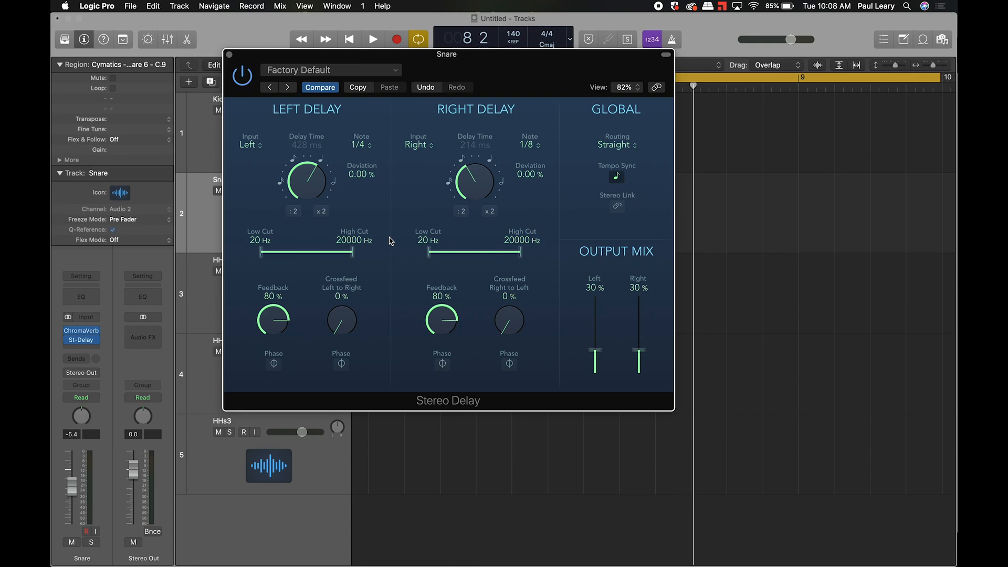
{"action": "key", "text": "space"}
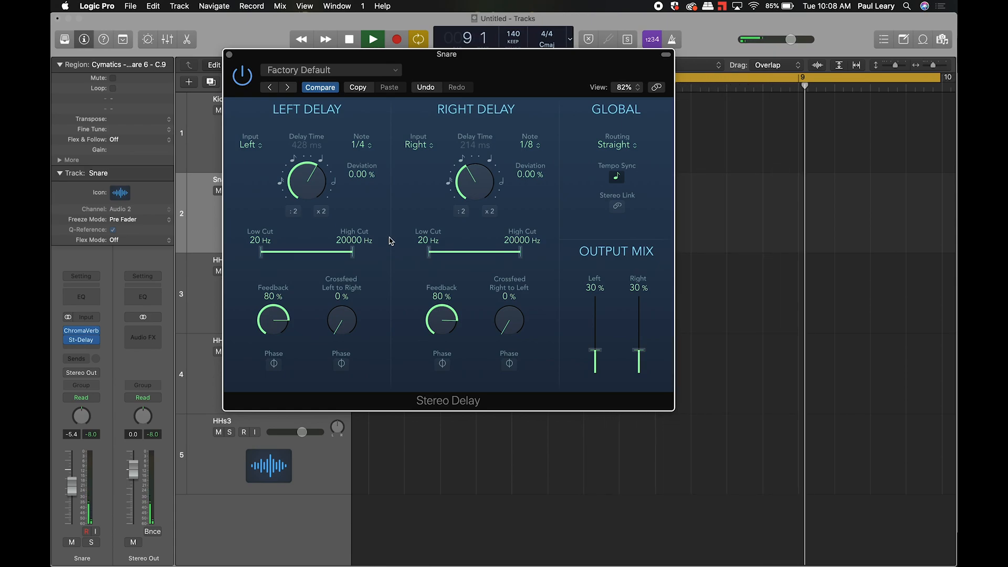
{"action": "key", "text": "space"}
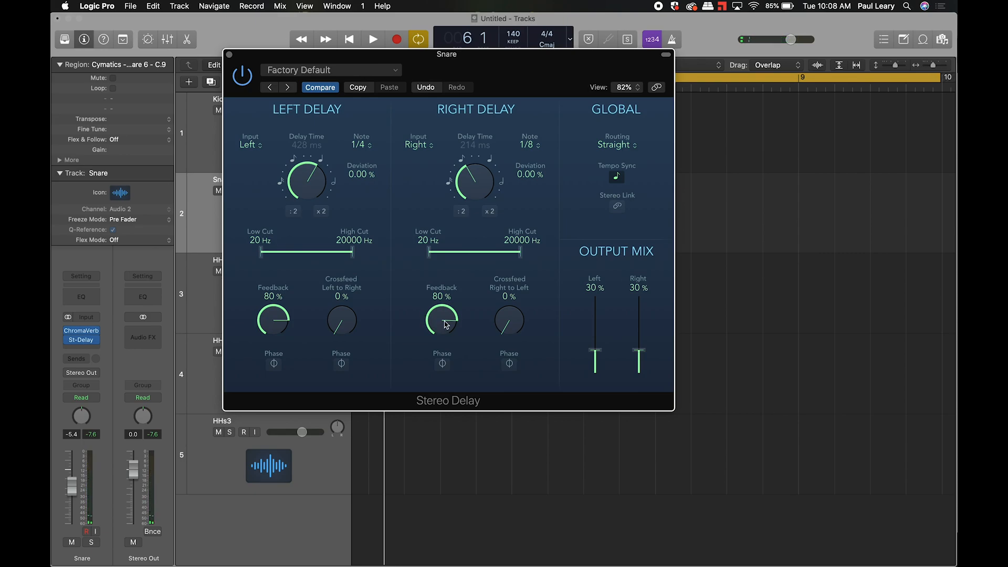
- Push both right and left Feedback to 100% and play the beat
{"action": "left_click_drag", "start_coordinate": [445, 324], "coordinate": [462, 265]}
{"action": "left_click_drag", "start_coordinate": [287, 325], "coordinate": [289, 278]}
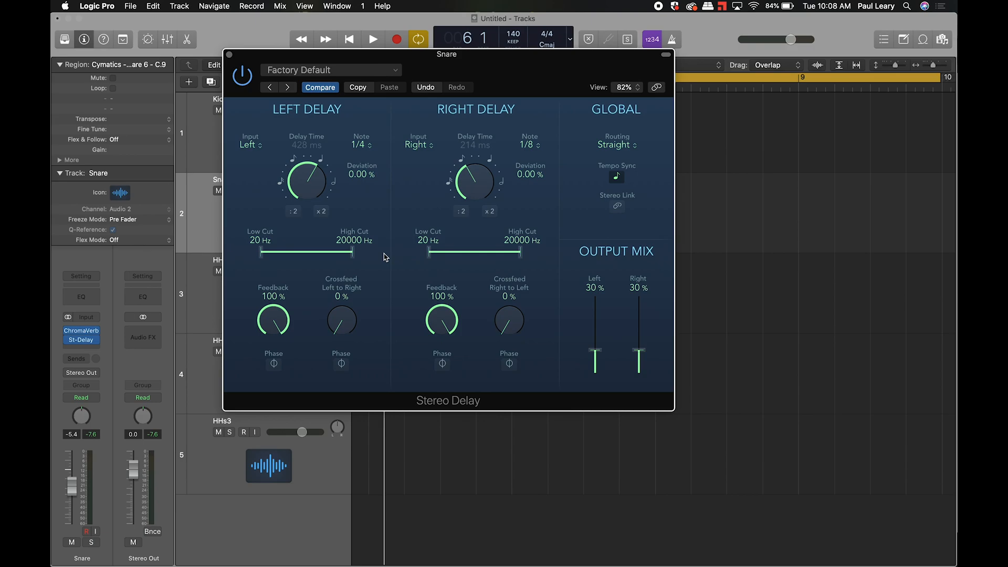
{"action": "key", "text": "space"}
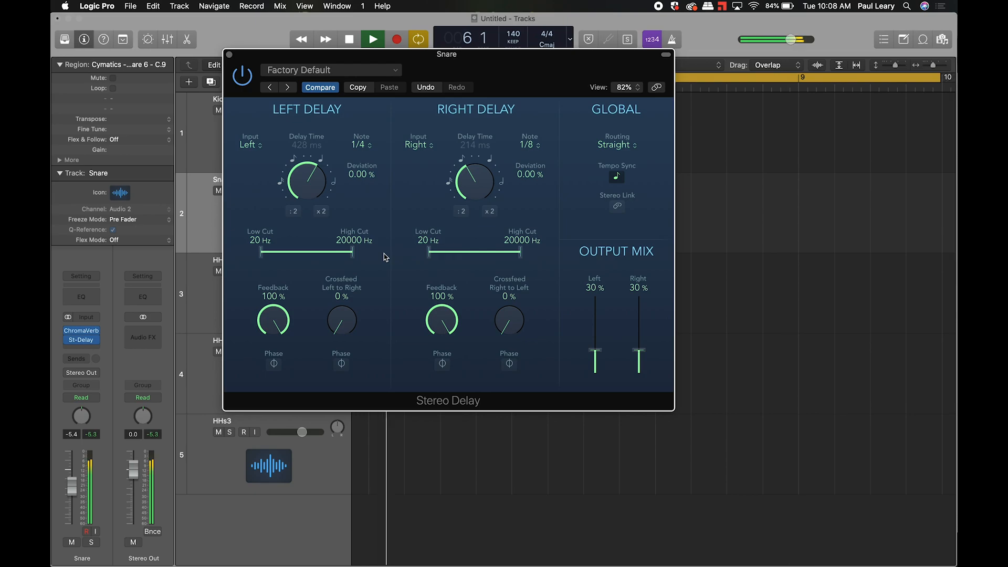
{"action": "key", "text": "space"}
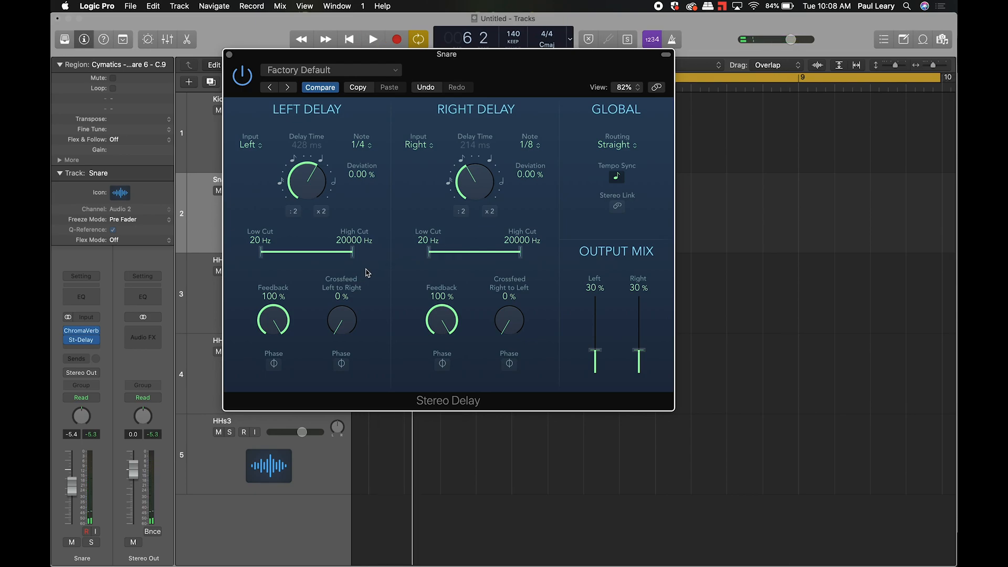
- Drop both left and right delay Feedback to about 17% and listen
{"action": "left_click_drag", "start_coordinate": [272, 322], "coordinate": [268, 456]}
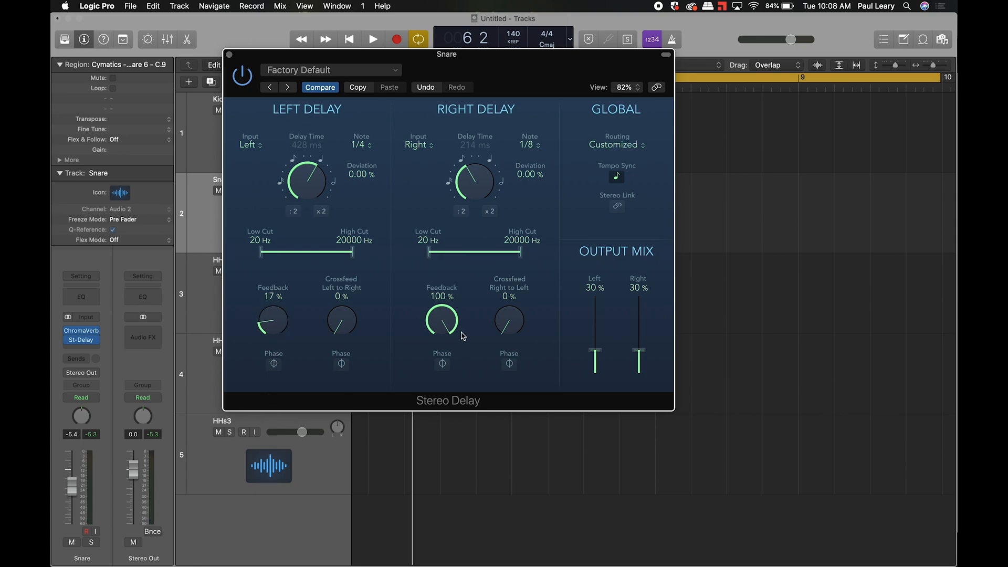
{"action": "left_click_drag", "start_coordinate": [442, 321], "coordinate": [429, 456]}
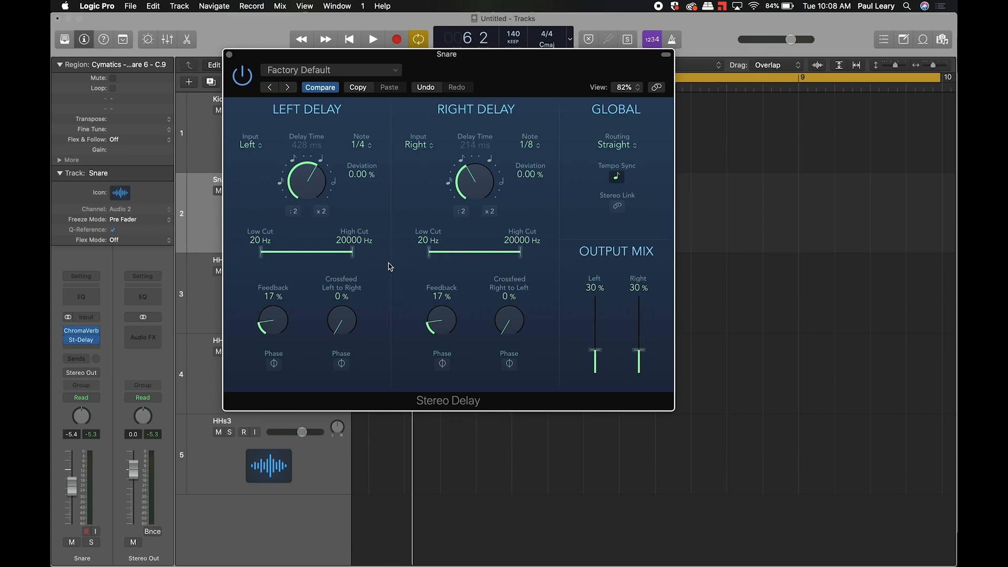
{"action": "key", "text": "space"}
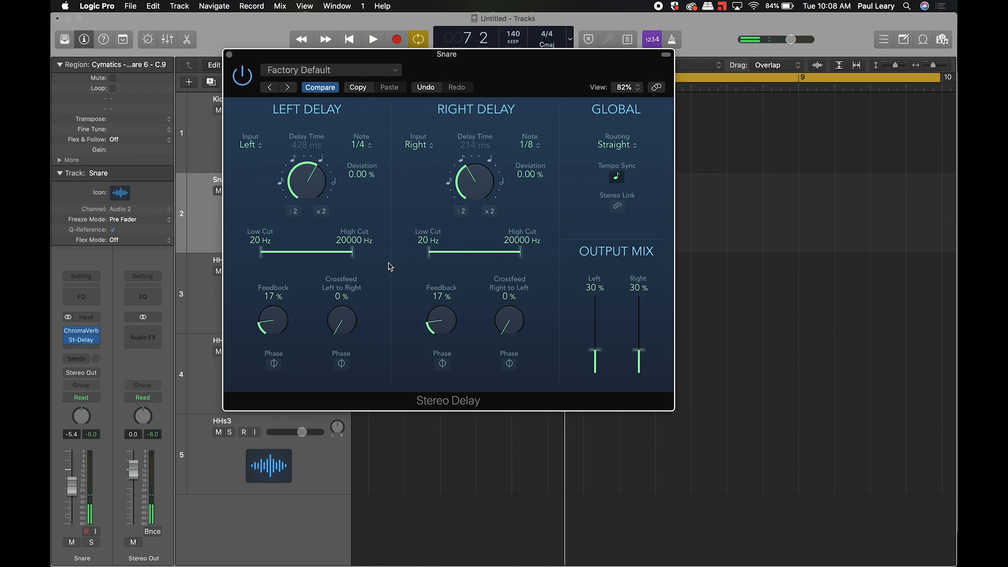
{"action": "key", "text": "space"}
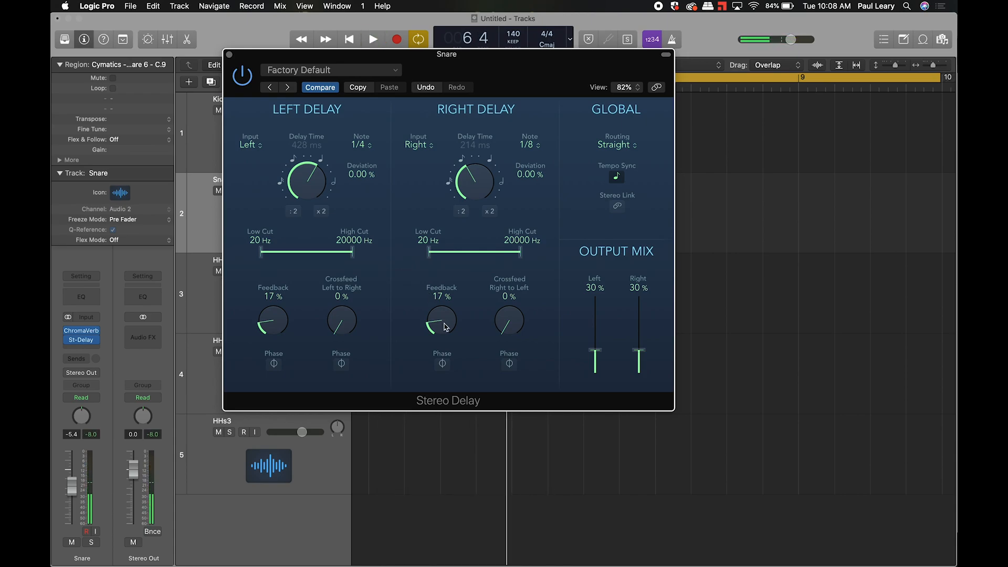
- Set Feedback to 47% right and 51% left, audition, and close the delay window
{"action": "left_click_drag", "start_coordinate": [441, 315], "coordinate": [449, 275]}
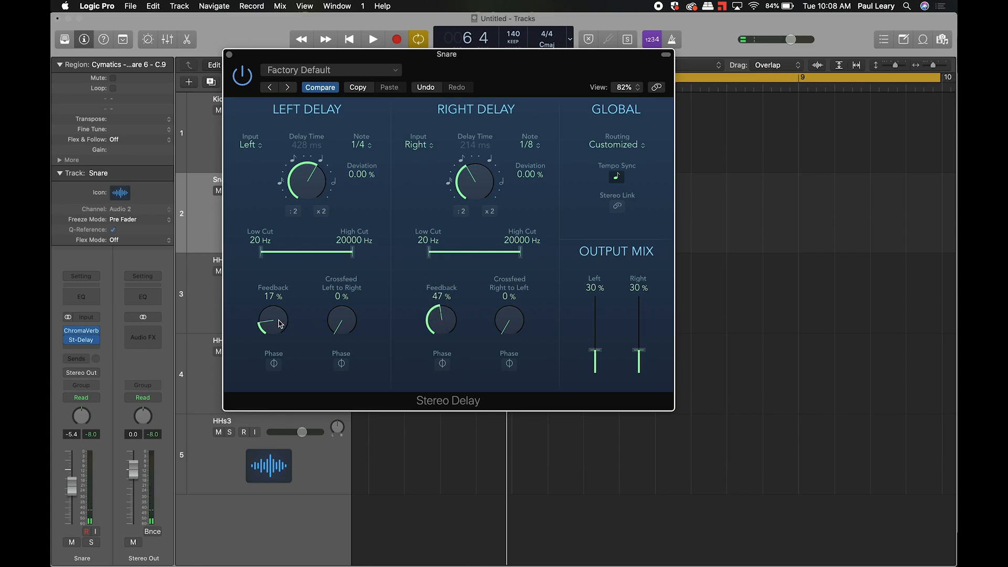
{"action": "left_click_drag", "start_coordinate": [280, 321], "coordinate": [286, 267]}
{"action": "key", "text": "space"}
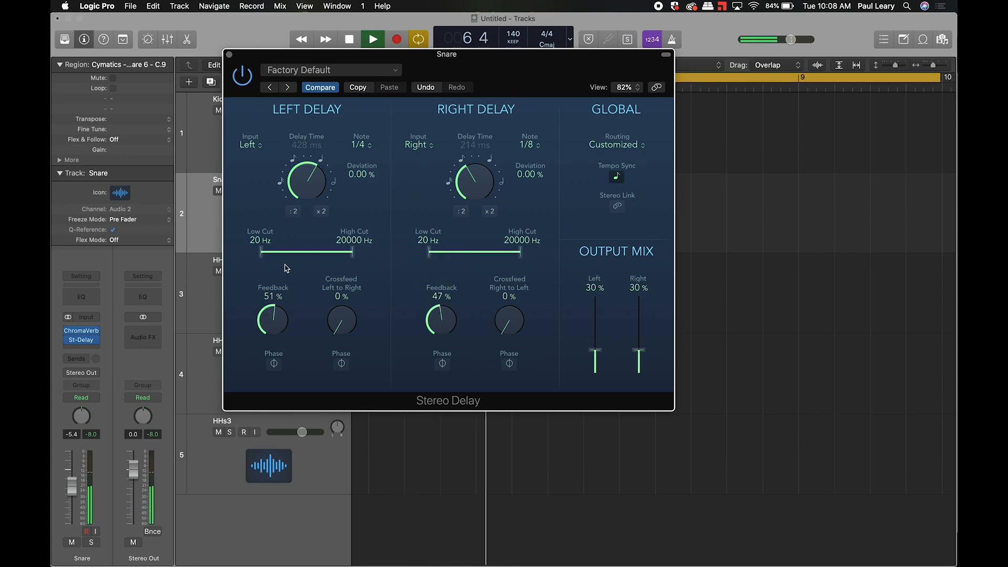
{"action": "key", "text": "space"}
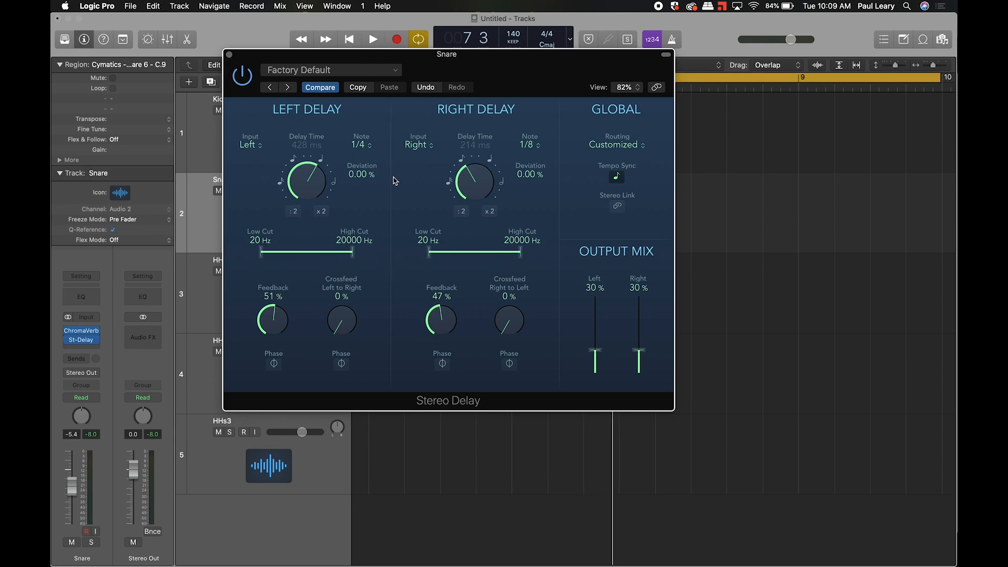
{"action": "left_click", "coordinate": [229, 54]}
- Delete the small Snare region at bar 6, loop bars 1–5, and open the Stereo Delay preset list
{"action": "left_click", "coordinate": [393, 189]}
{"action": "left_click", "coordinate": [374, 202]}
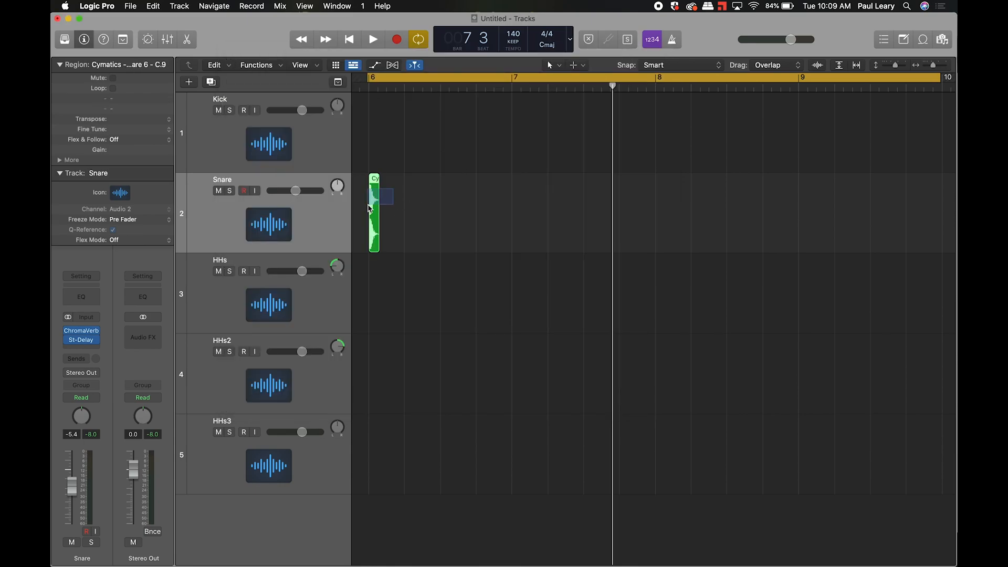
{"action": "key", "text": "Delete"}
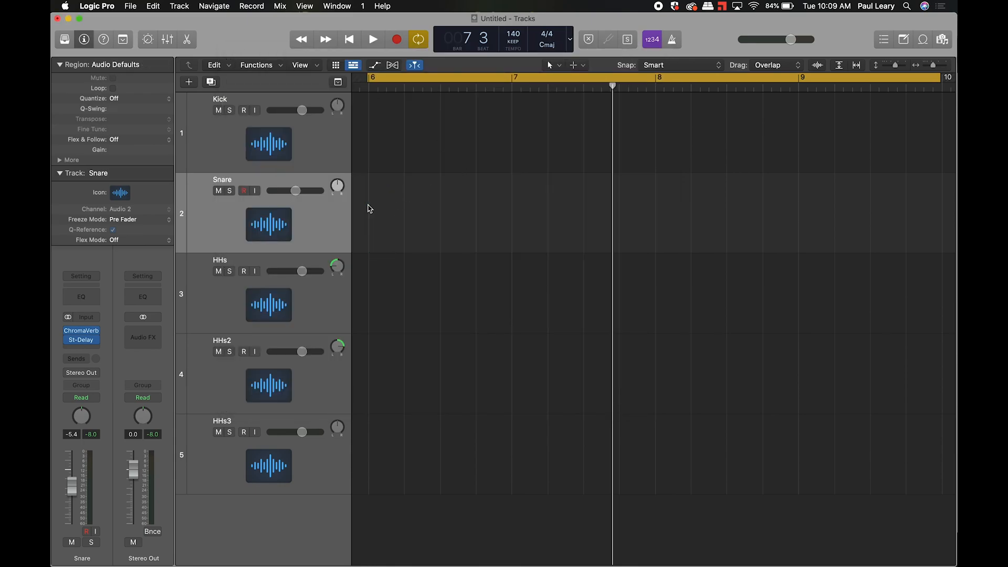
{"action": "key", "text": "z"}
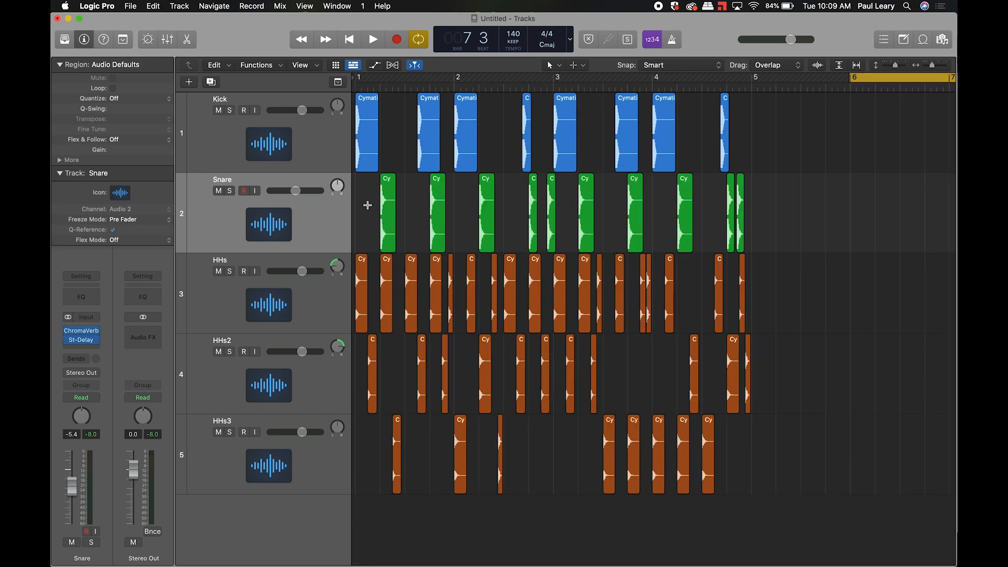
{"action": "left_click_drag", "start_coordinate": [755, 79], "coordinate": [339, 80]}
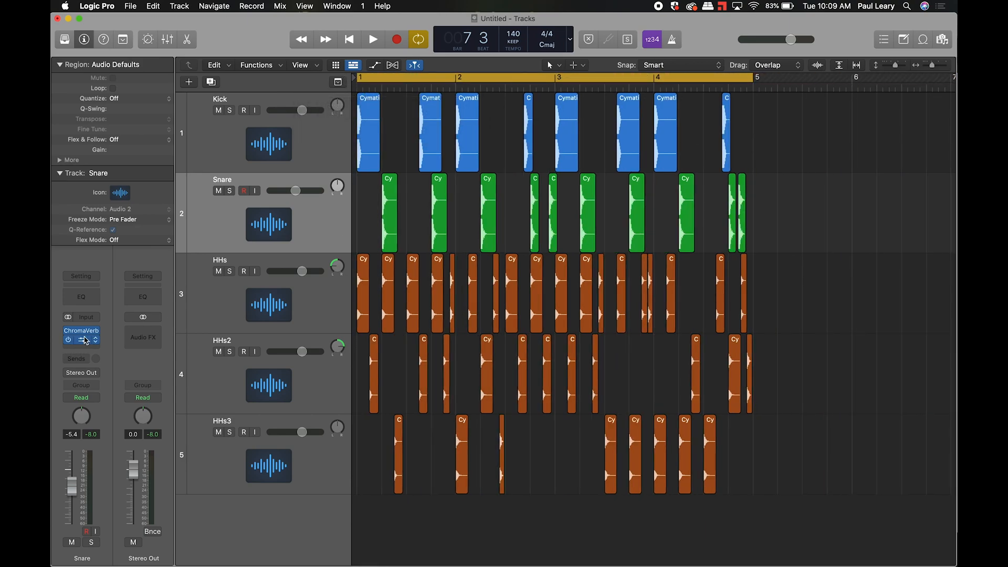
{"action": "left_click", "coordinate": [86, 340]}
{"action": "left_click", "coordinate": [311, 72]}
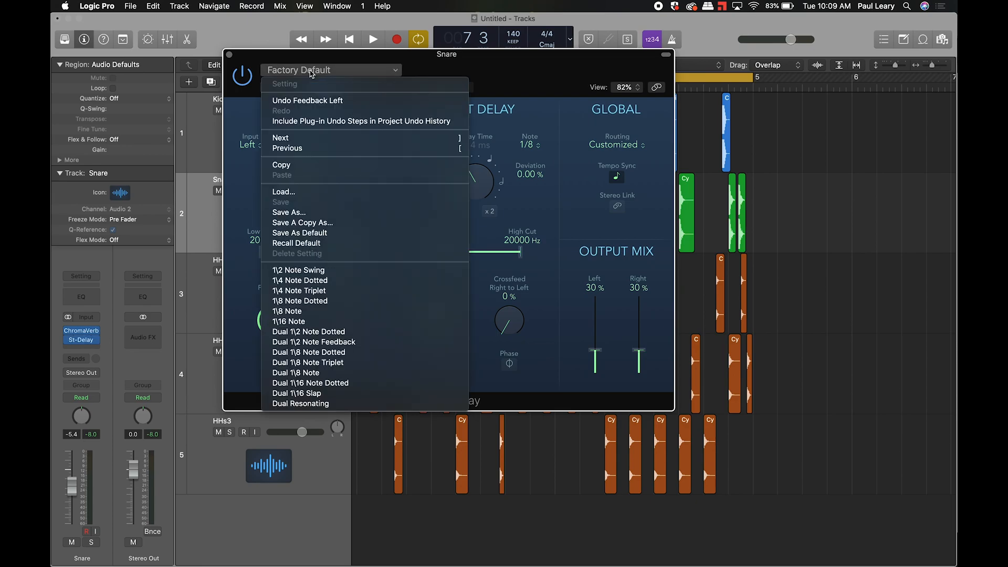
- Audition the 1\16 Note preset, then step to Dual 1\2 Note Dotted and close the delay window
{"action": "left_click", "coordinate": [311, 321]}
{"action": "key", "text": "space"}
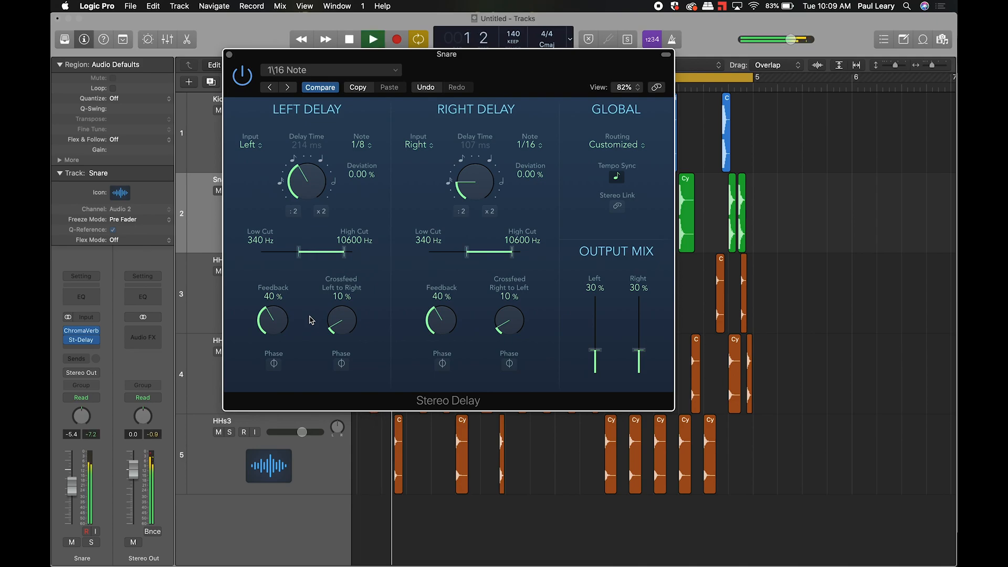
{"action": "left_click", "coordinate": [288, 88]}
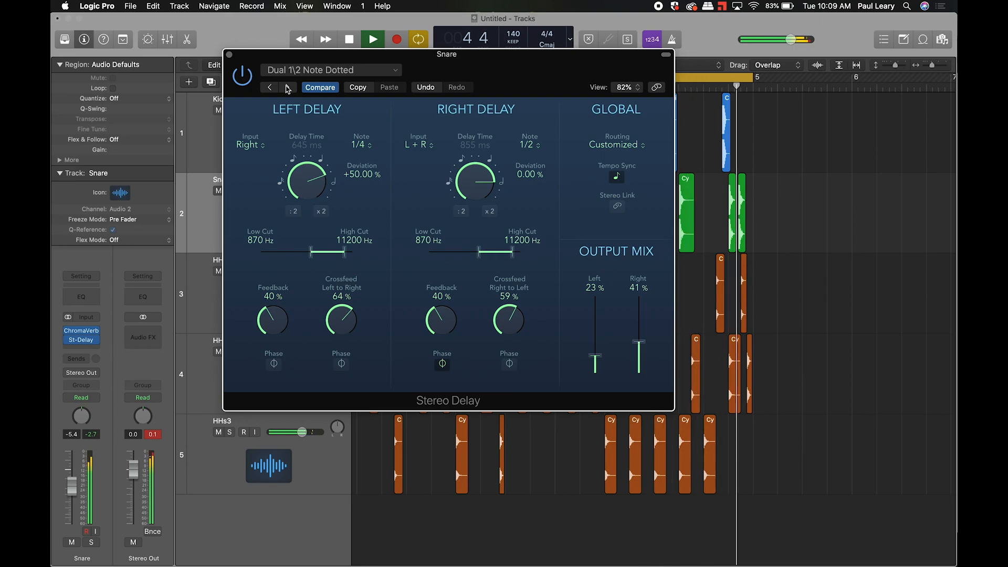
{"action": "key", "text": "space"}
{"action": "left_click", "coordinate": [229, 54]}
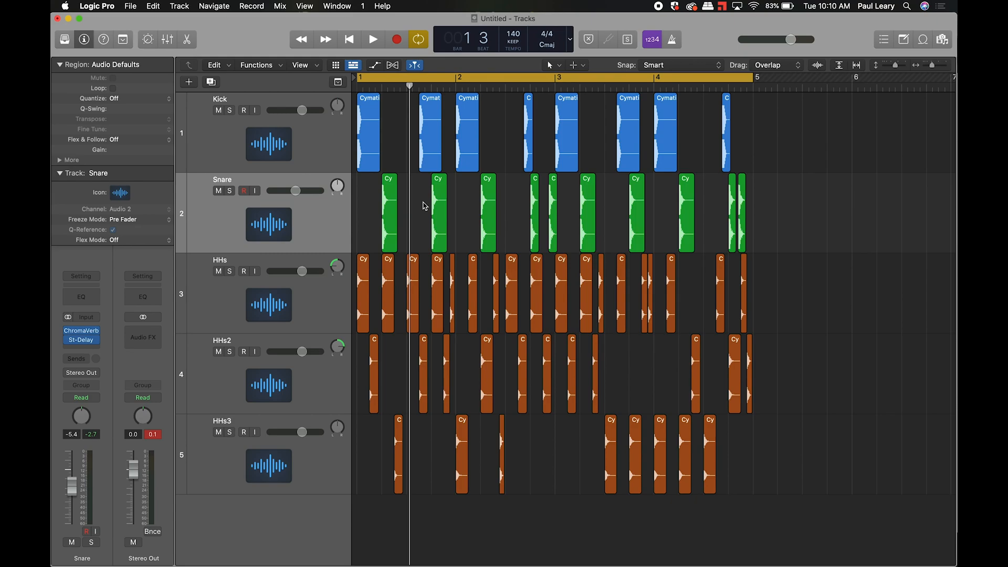
{"action": "key", "text": "super+Tab"}
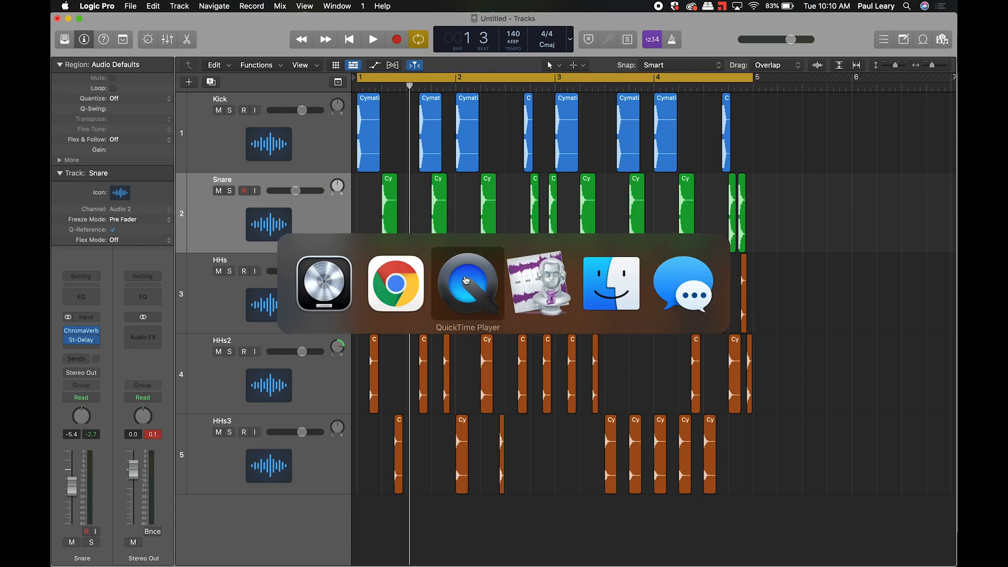
- Switch to Chrome and show the MUS 206 Classwork page
{"action": "left_click", "coordinate": [465, 280]}
{"action": "key", "text": "super+Tab"}
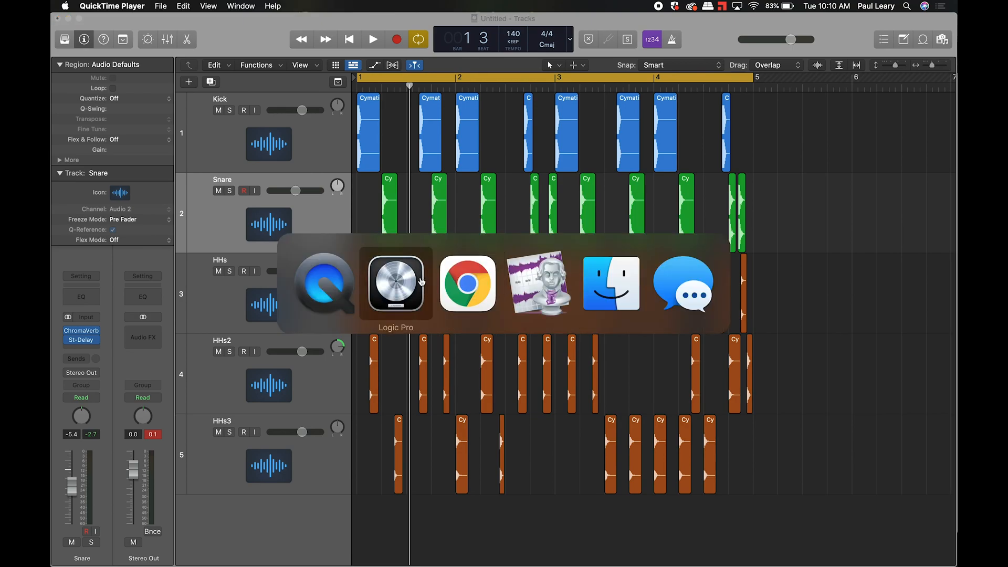
{"action": "left_click", "coordinate": [465, 280]}
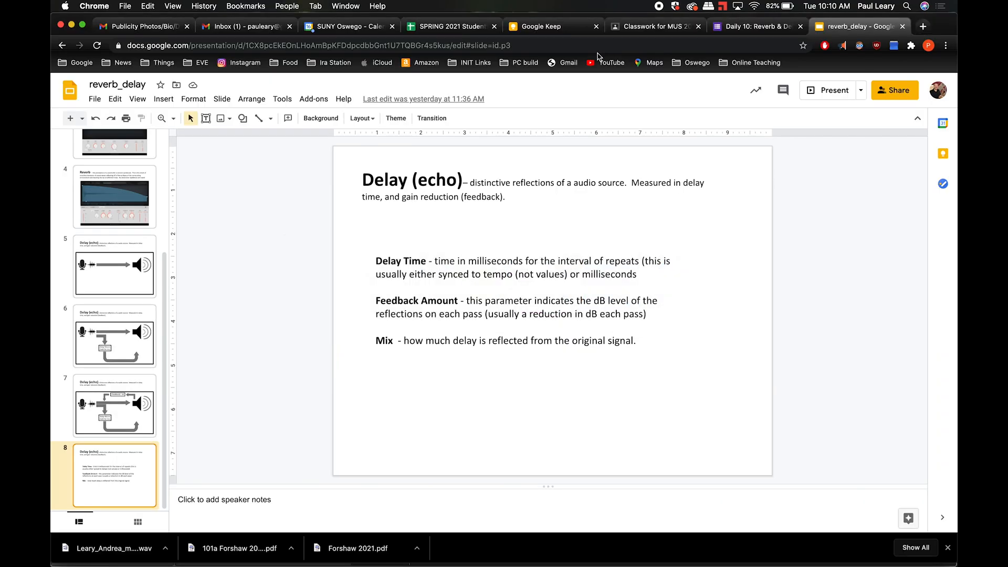
{"action": "left_click", "coordinate": [638, 27]}
{"action": "scroll", "coordinate": [279, 322], "scroll_direction": "up", "scroll_amount": 4}
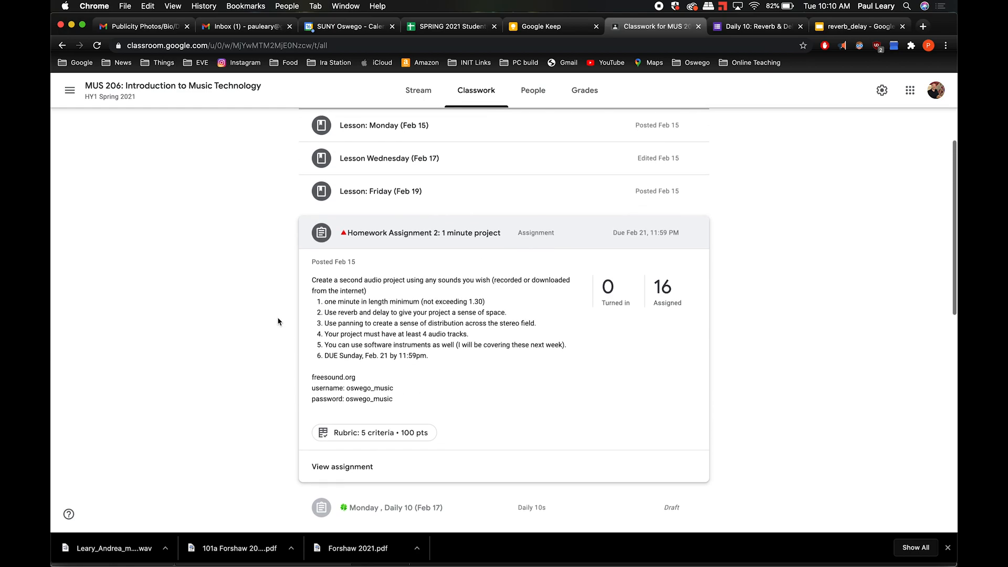
{"action": "scroll", "coordinate": [278, 322], "scroll_direction": "down", "scroll_amount": 3}
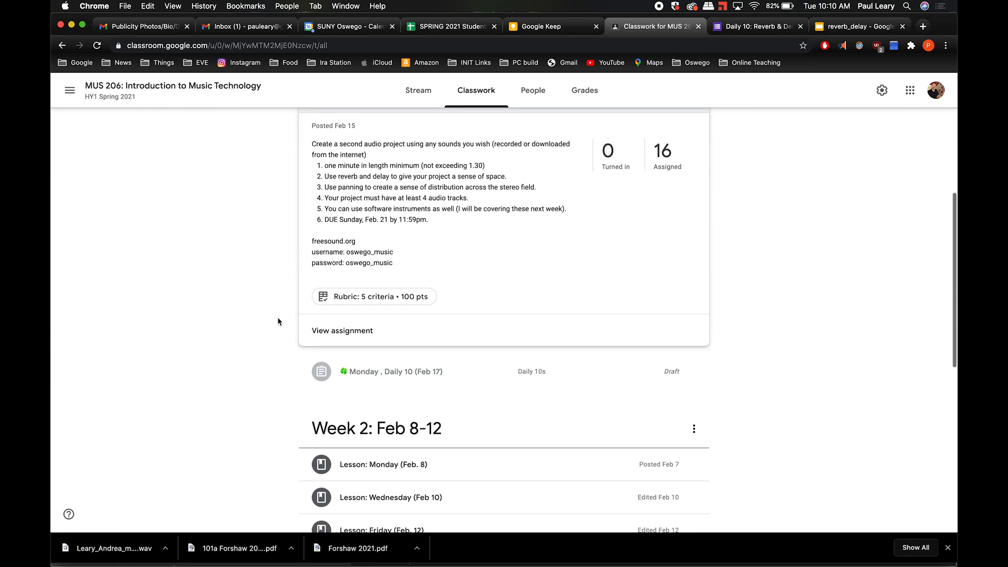
- Expand the Monday, Daily 10 (Feb 17) assignment and end the screen recording
{"action": "left_click", "coordinate": [367, 369]}
{"action": "scroll", "coordinate": [223, 244], "scroll_direction": "down", "scroll_amount": 3}
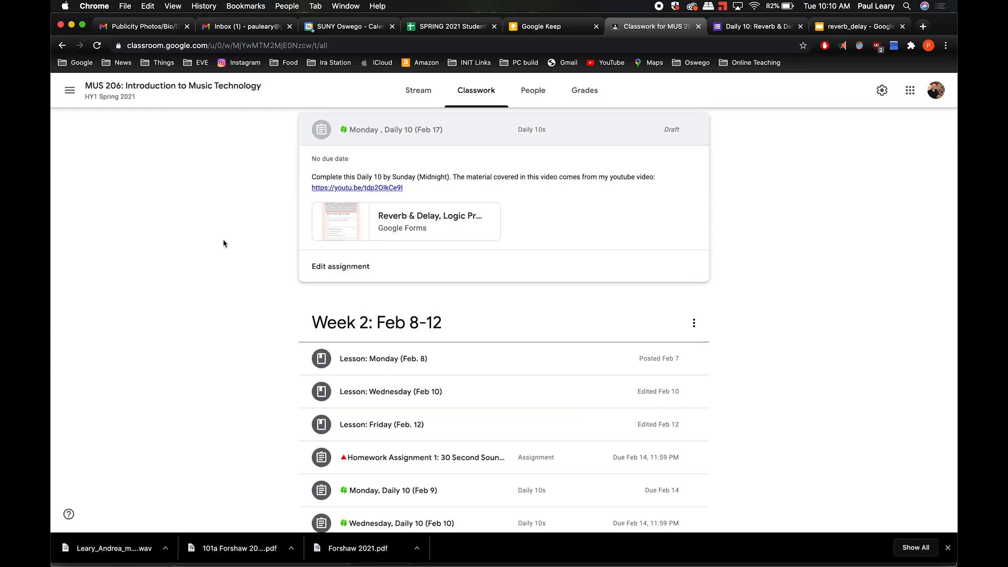
{"action": "scroll", "coordinate": [223, 244], "scroll_direction": "up", "scroll_amount": 2}
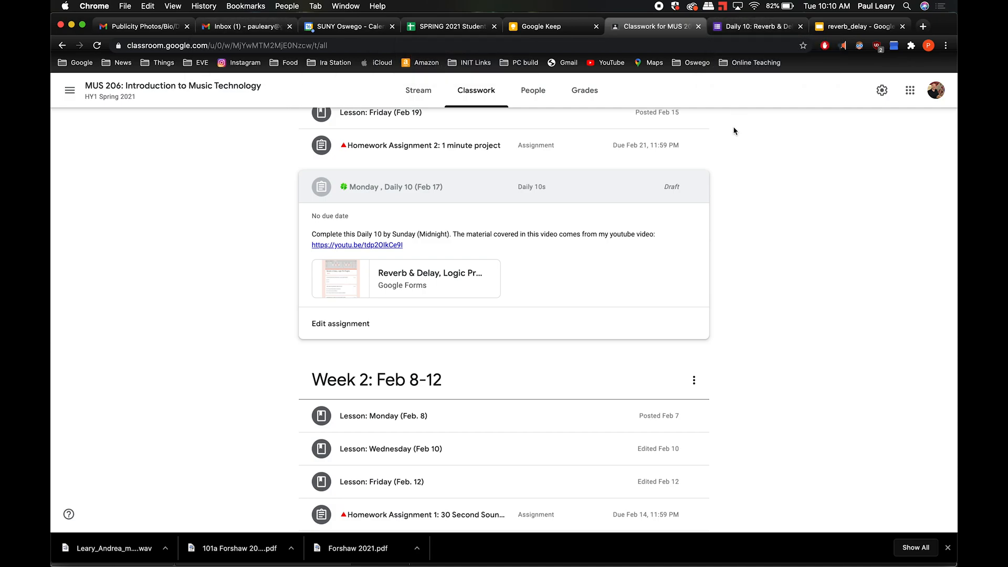
{"action": "left_click", "coordinate": [658, 7]}
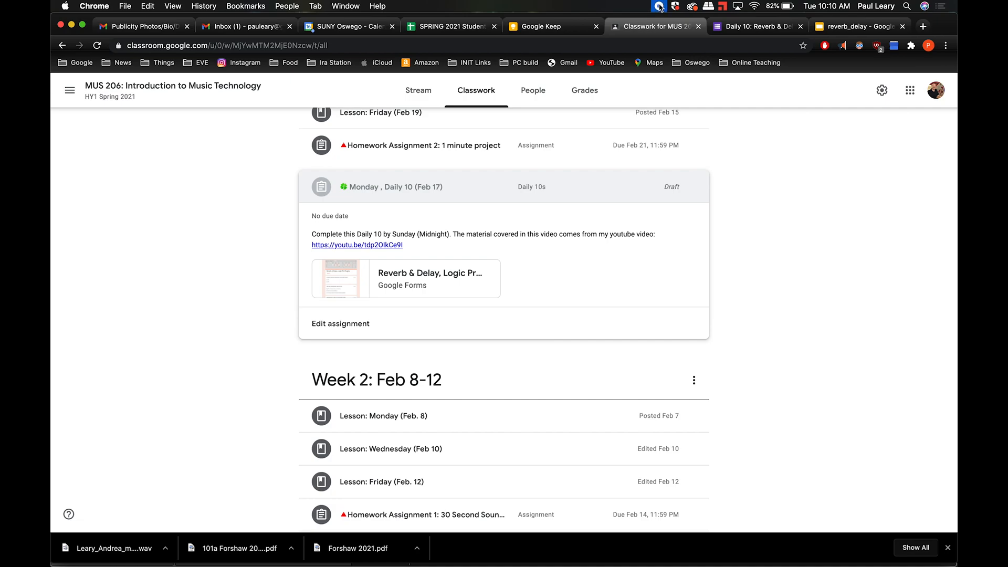